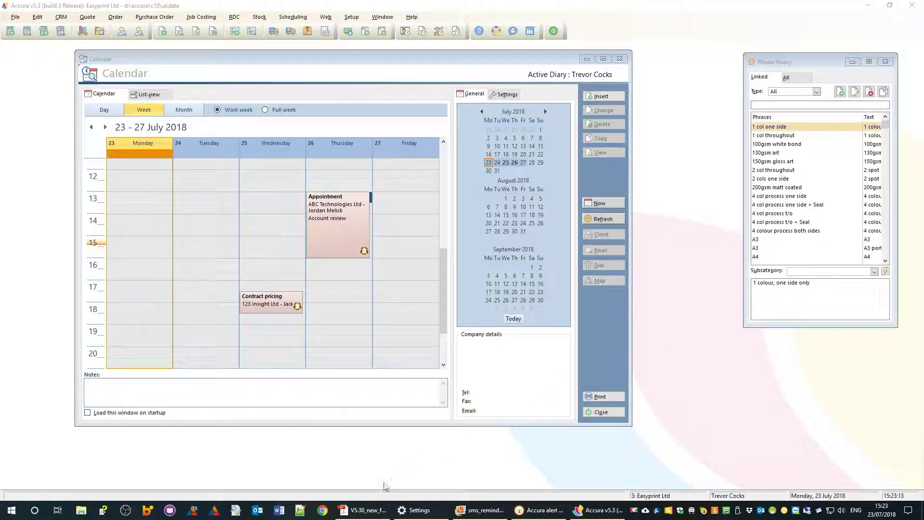
Bring up the V5.30 new features PDF and scroll to page 4's Digital Click Charges section
left_click(367, 510)
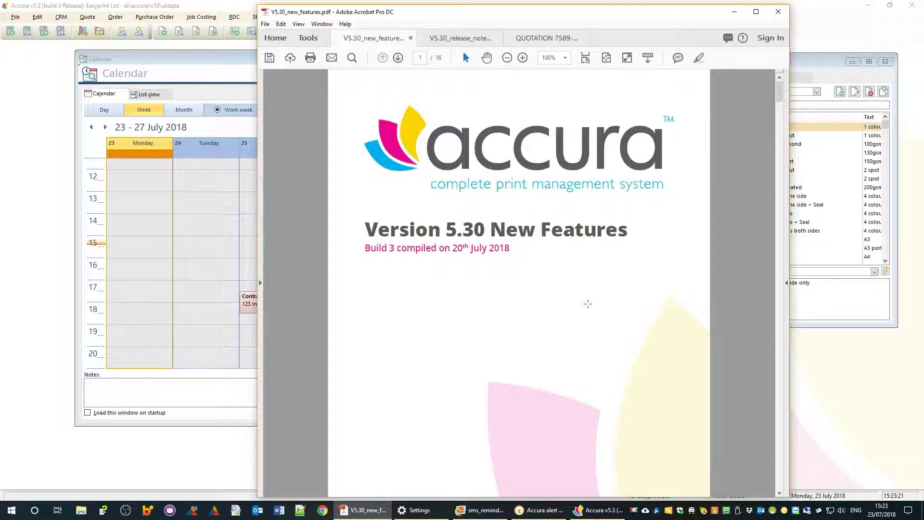
scroll(587, 304, "down", 7)
scroll(588, 304, "down", 10)
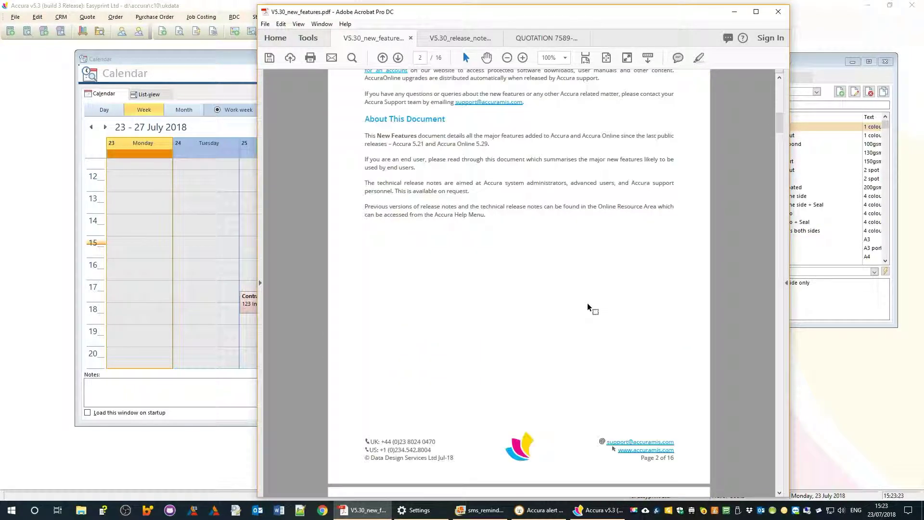
scroll(588, 307, "down", 5)
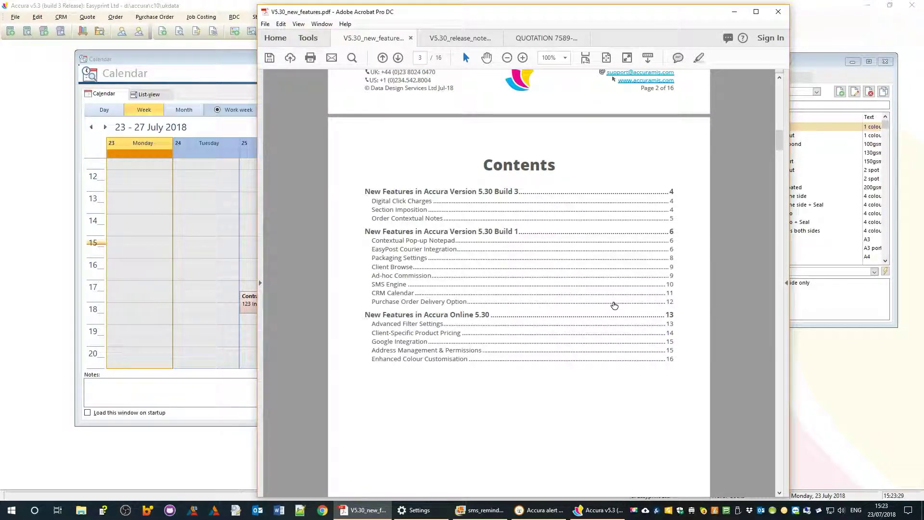
scroll(613, 305, "down", 15)
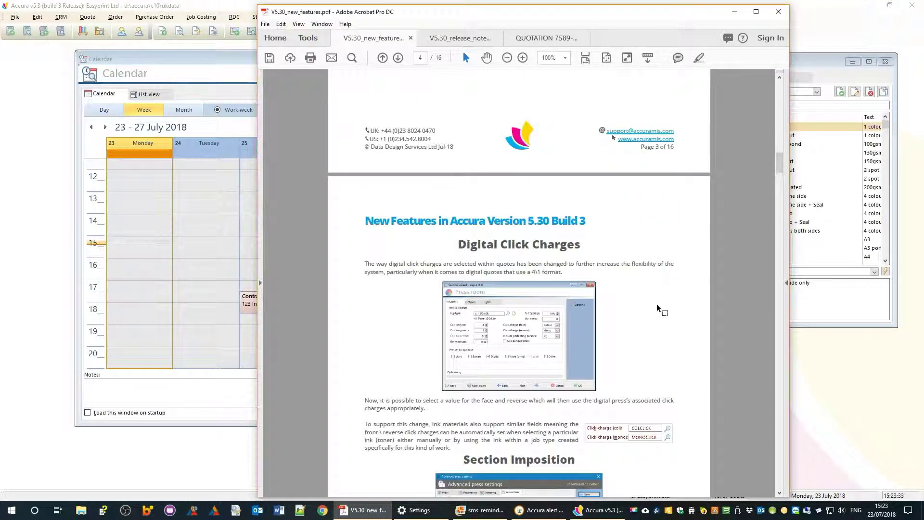
scroll(657, 305, "down", 4)
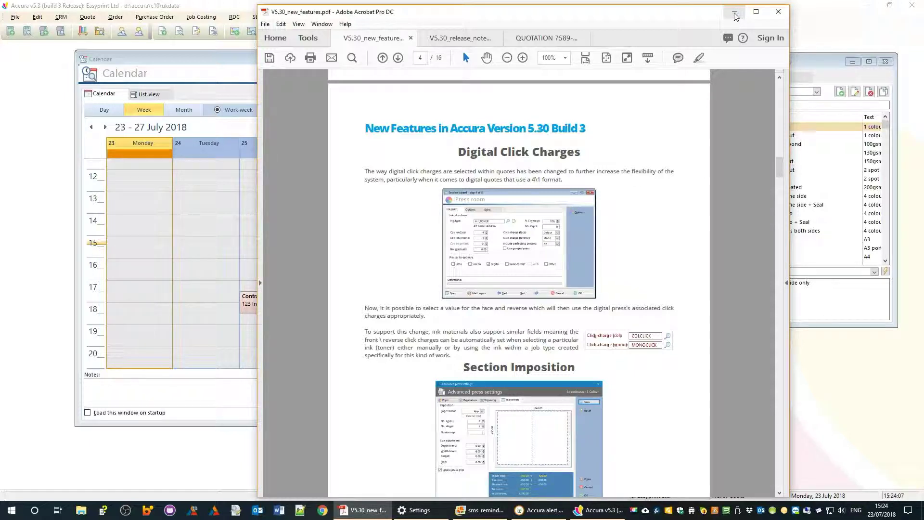
Minimise Acrobat, dismiss the Help menu unused, and move the Calendar window left
left_click(734, 16)
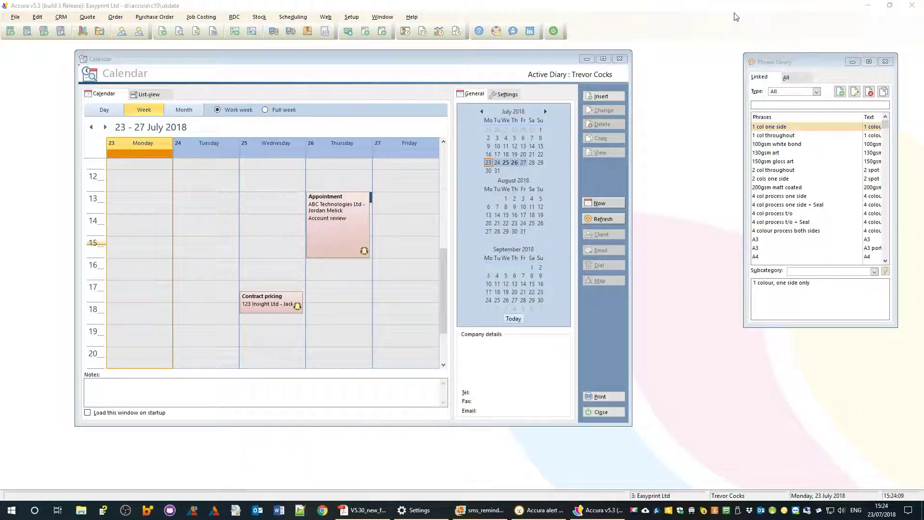
left_click(412, 17)
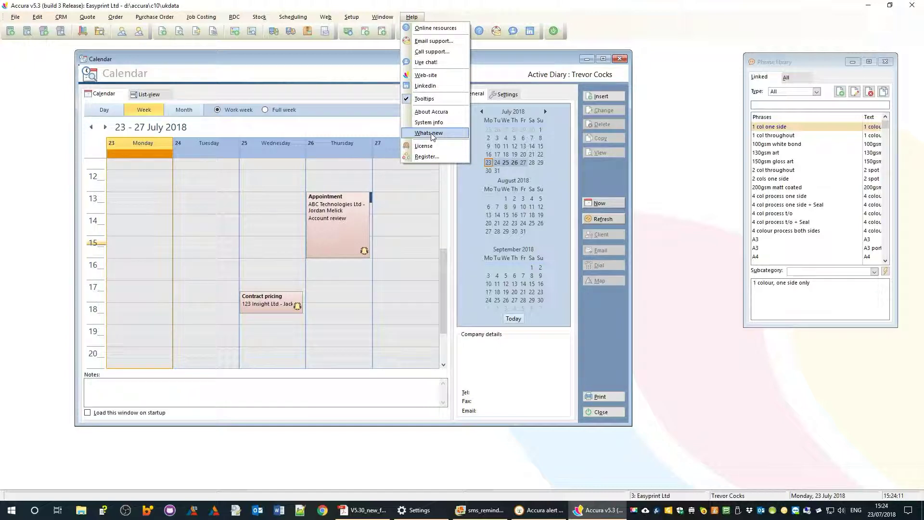
left_click(700, 97)
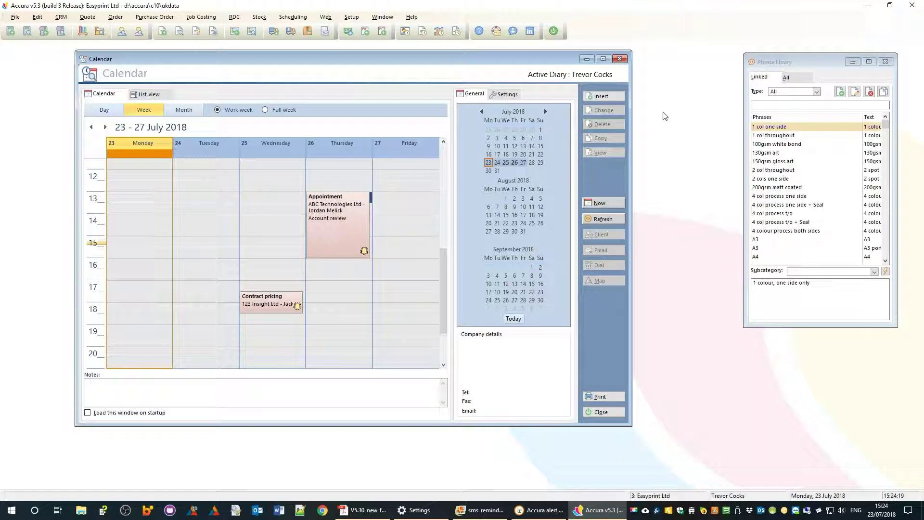
left_click_drag(317, 61, 269, 64)
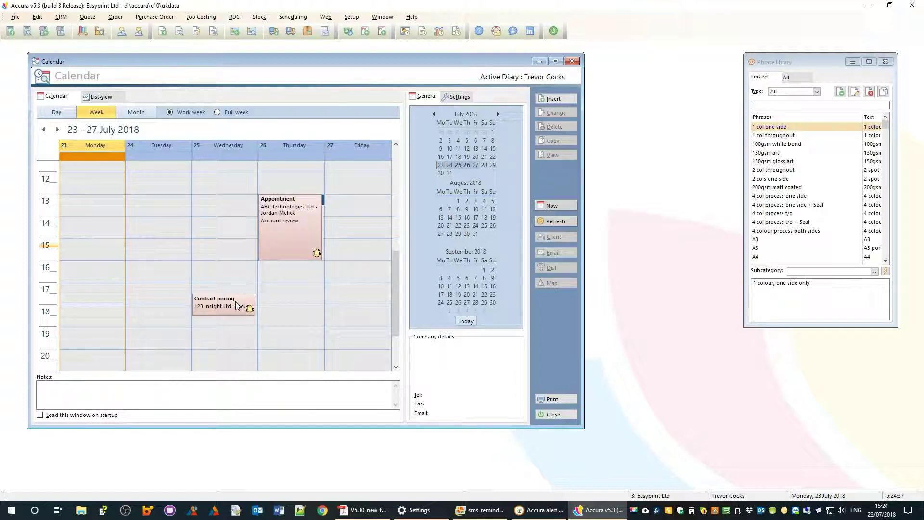
Open the ABC Technologies Thursday appointment and review its 1.00-hour email and SMS reminders
double_click(289, 215)
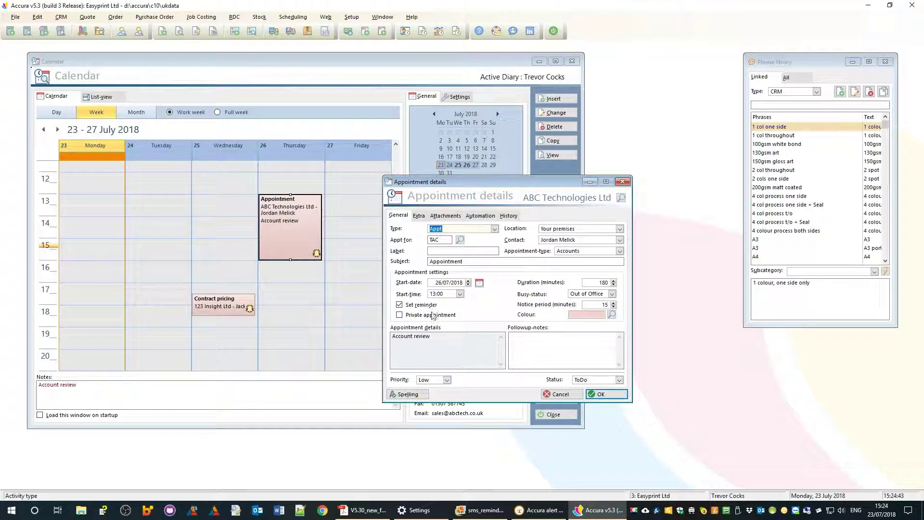
left_click(420, 307)
left_click(420, 308)
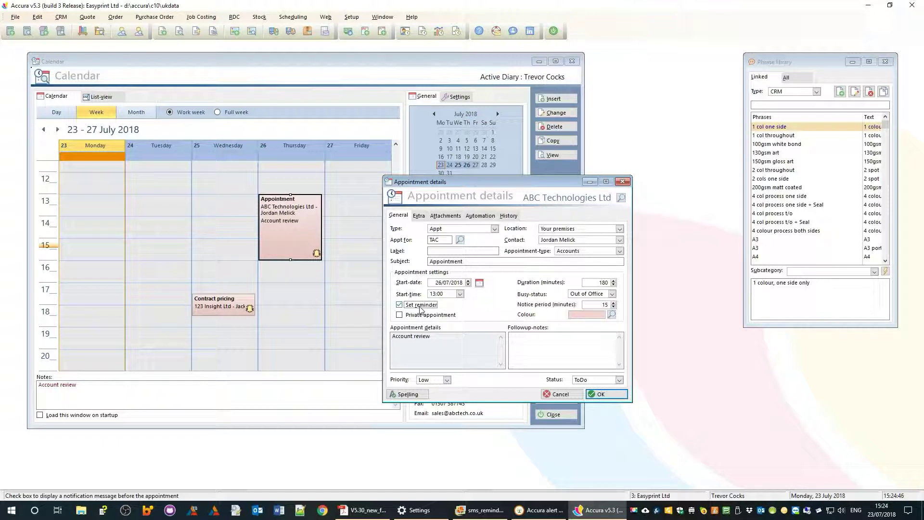
double_click(601, 305)
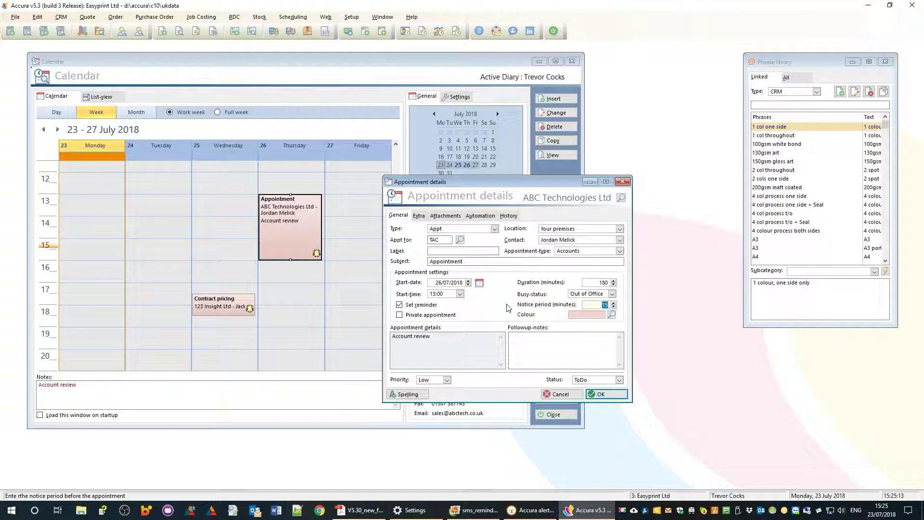
left_click(480, 216)
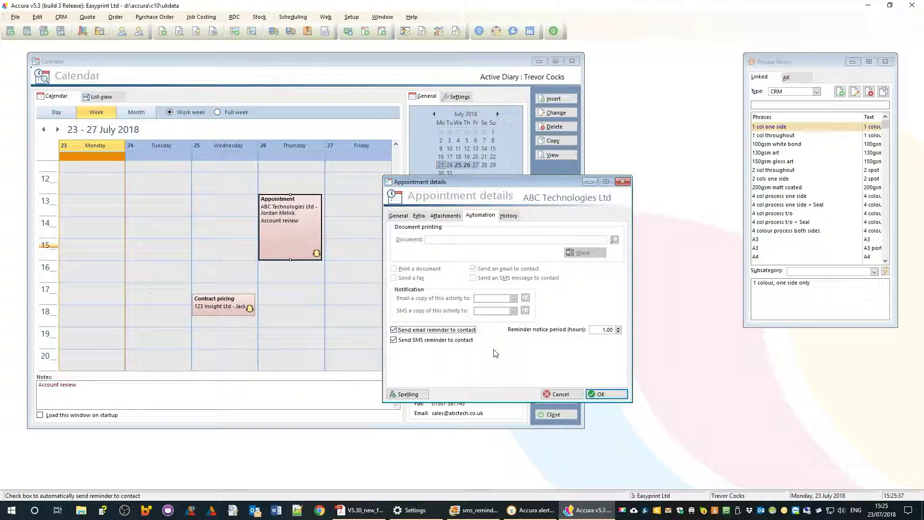
left_click(604, 331)
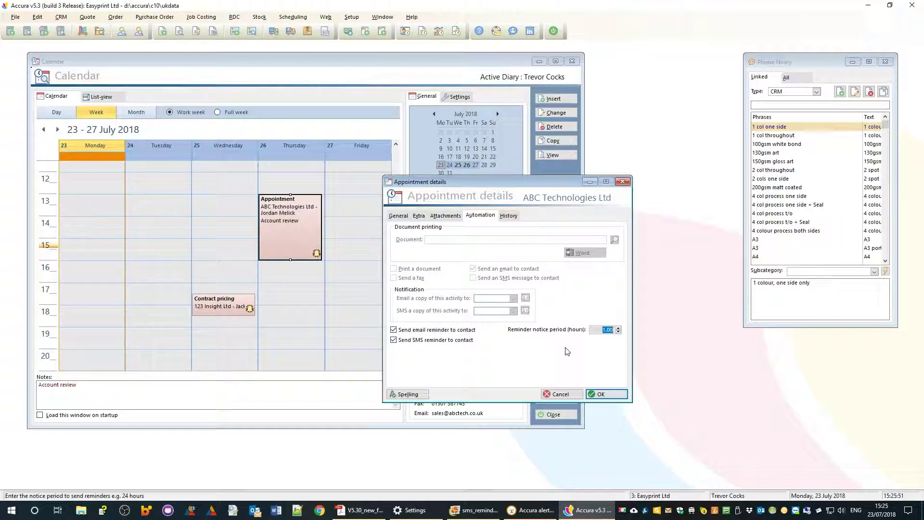
Check the General tab's 15-minute notice period, then close the appointment without saving
left_click(398, 216)
left_click(601, 305)
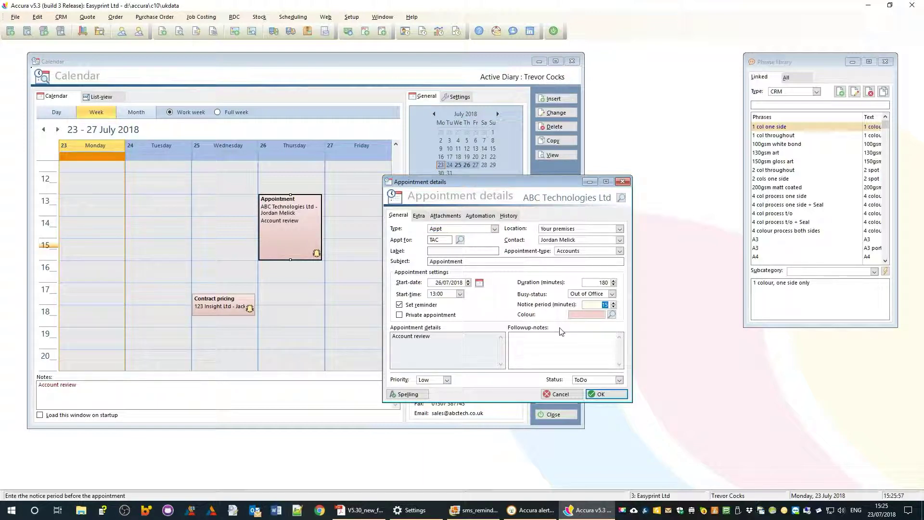
left_click(560, 396)
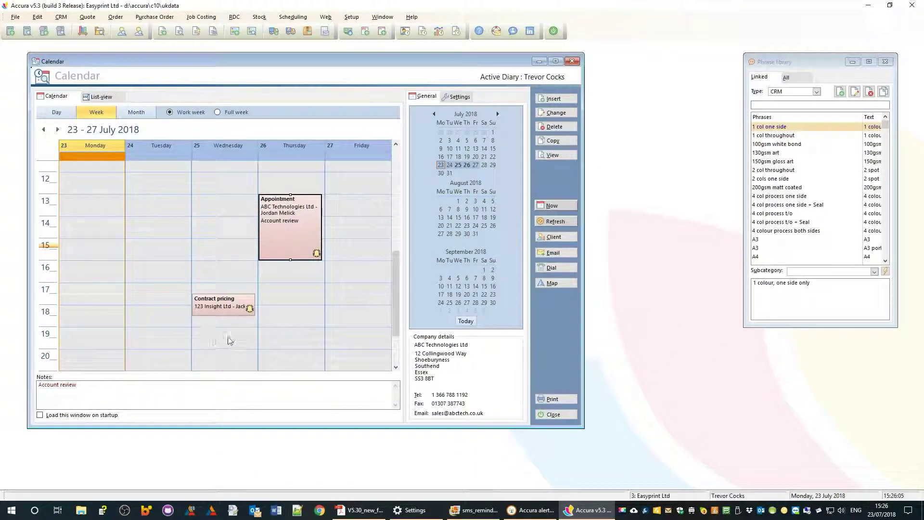
Insert a Monday 15:30 Goodwill appointment for 123 Insight Ltd, subject 'Discuss credit', about job errors
right_click(75, 264)
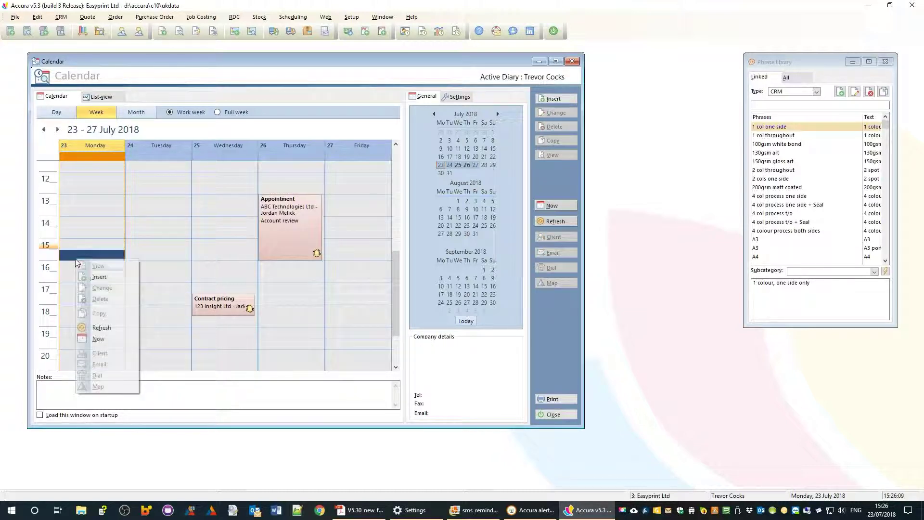
left_click(100, 277)
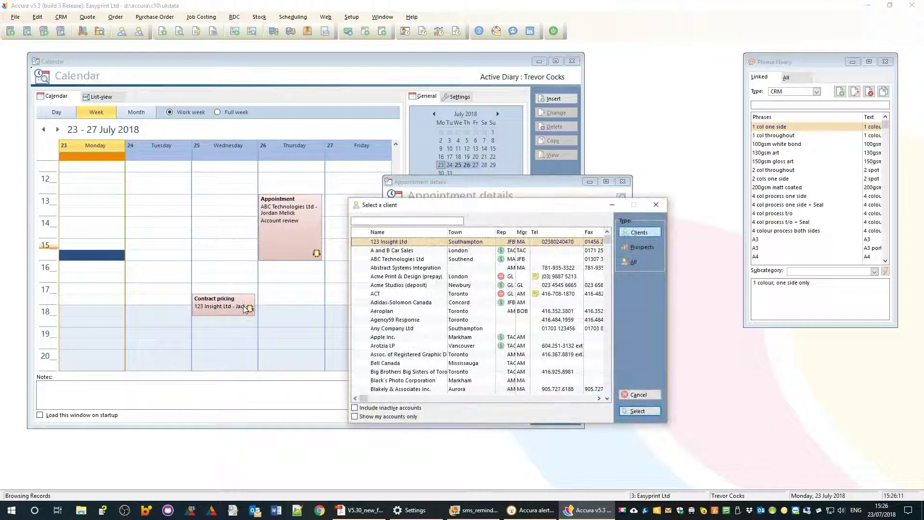
left_click(639, 411)
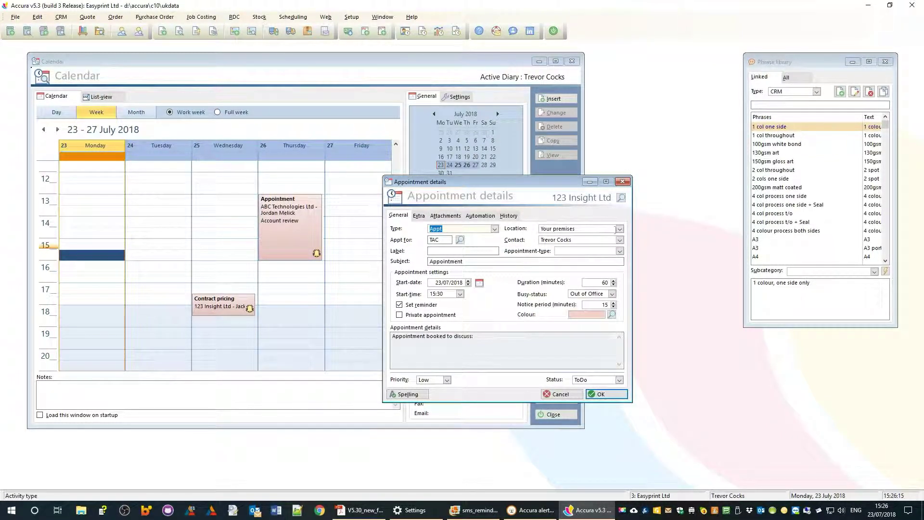
left_click(619, 251)
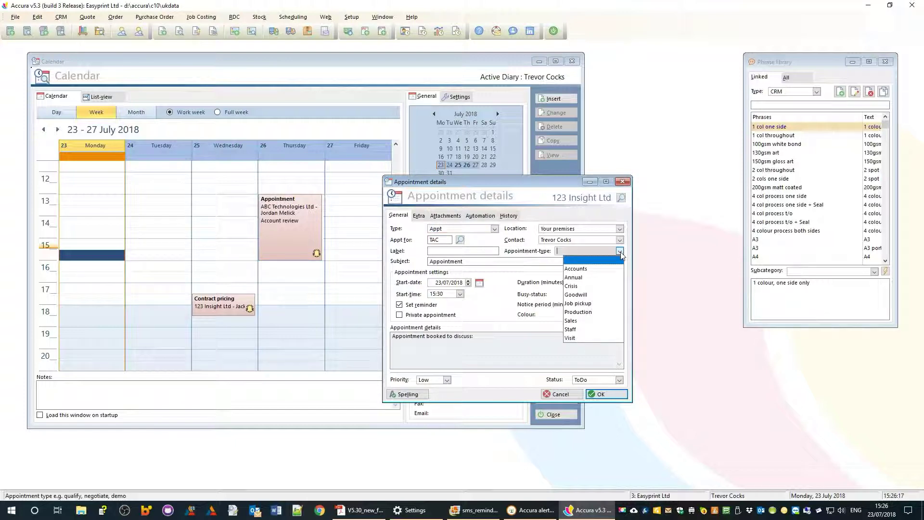
left_click(584, 295)
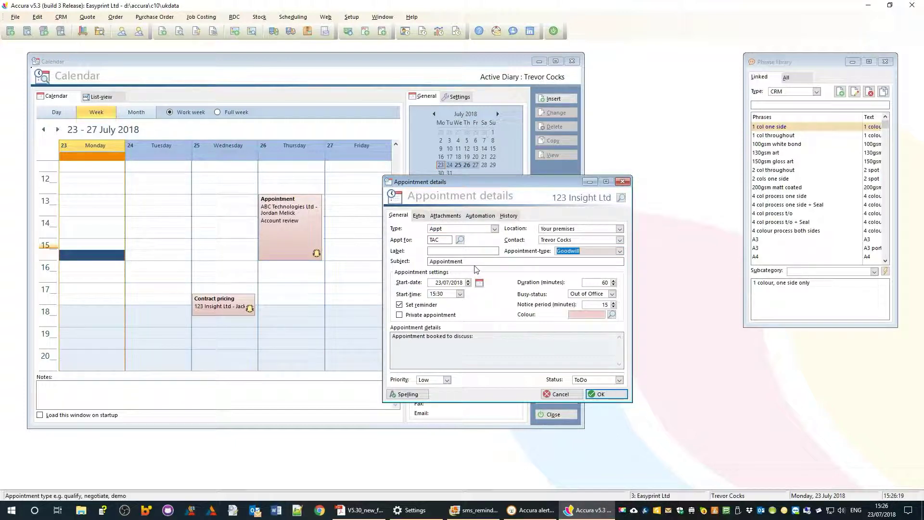
key("Tab")
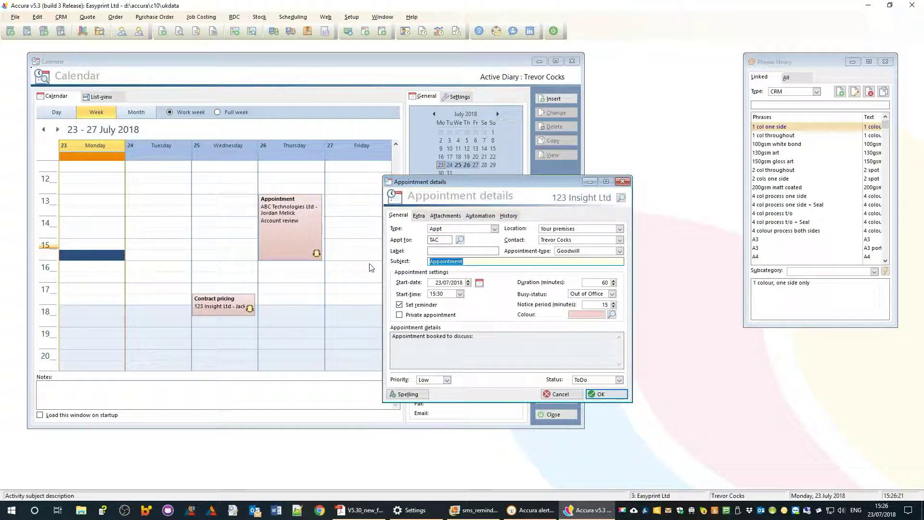
type("Discuss credit")
key("Tab")
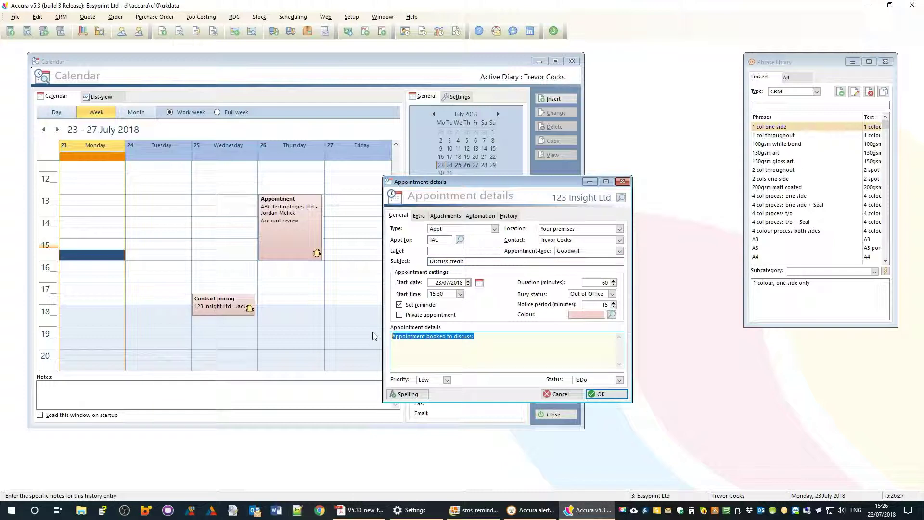
type("Discuss credit, as result of")
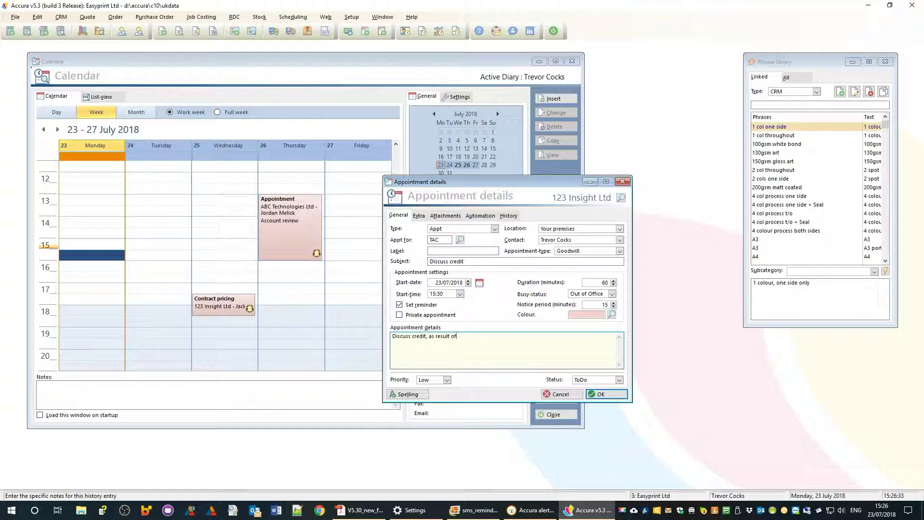
type("job errors.")
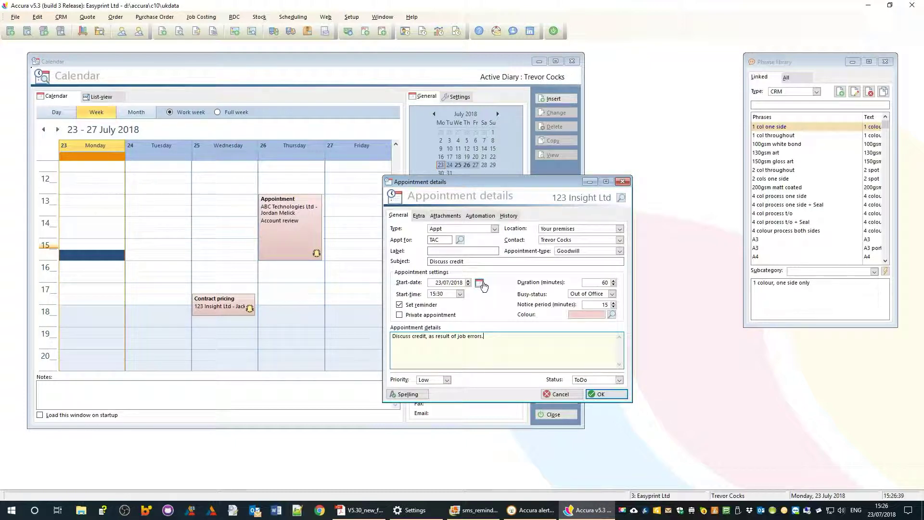
Set the start time to 15:35 with a 5-minute notice period and save the appointment
left_click(451, 294)
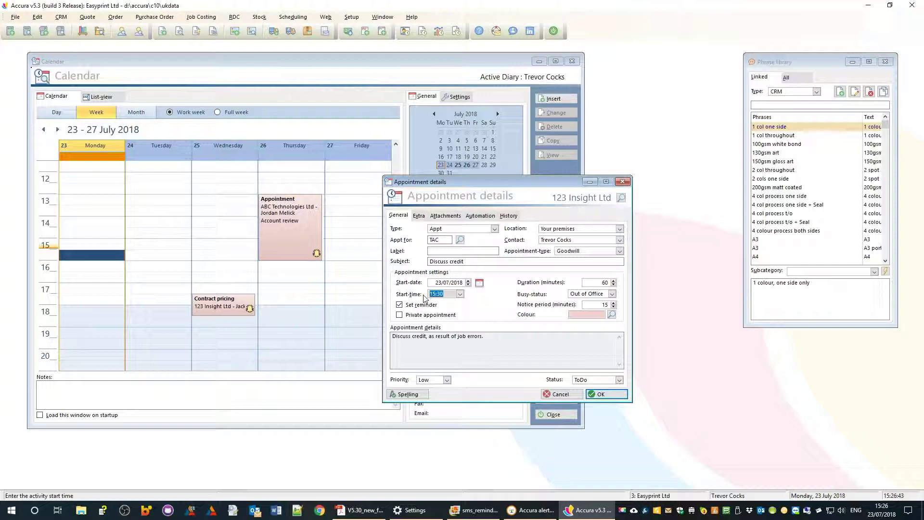
type("15:35")
key("Tab")
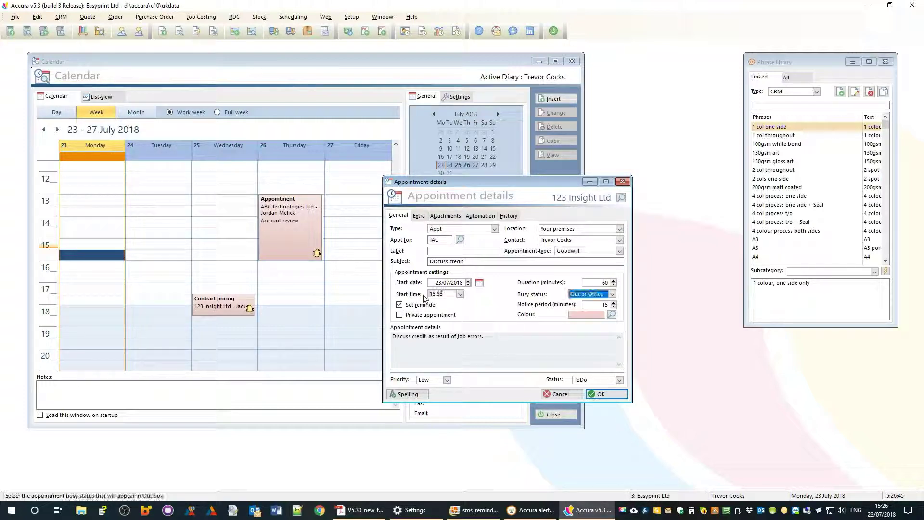
left_click(598, 304)
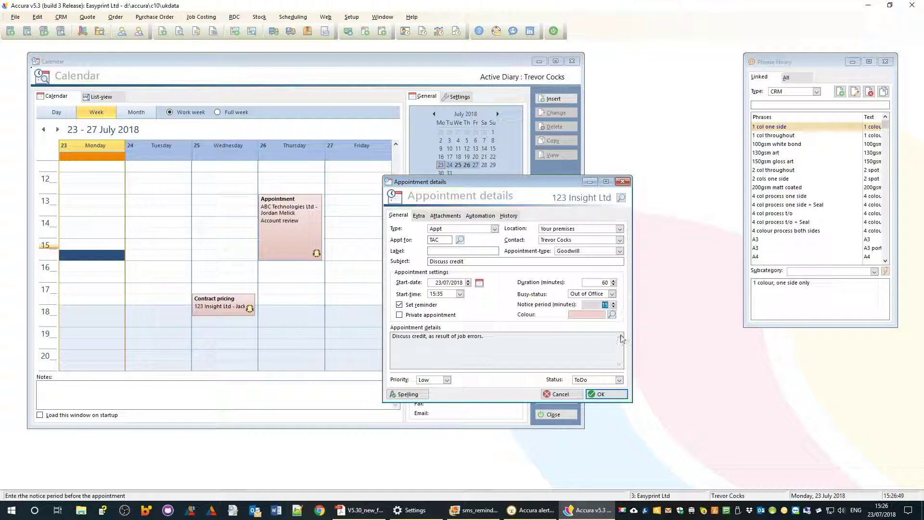
type("5")
key("Tab")
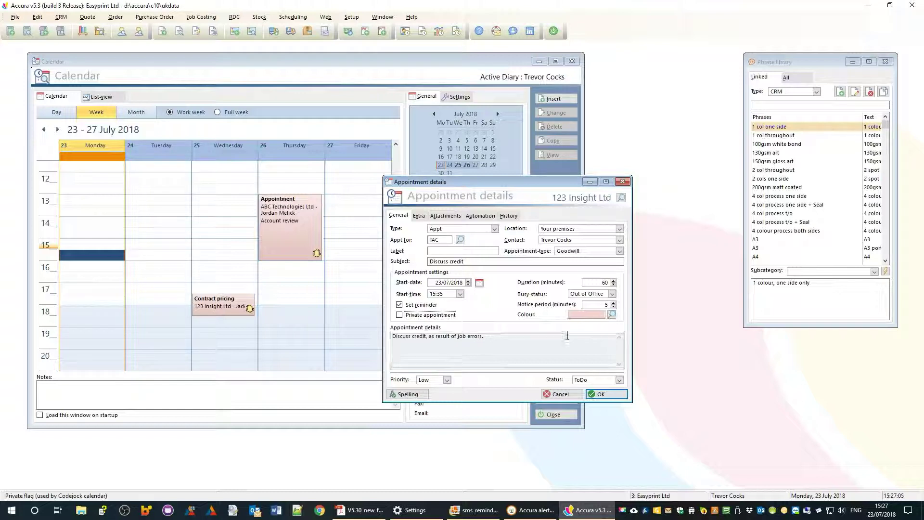
left_click(600, 394)
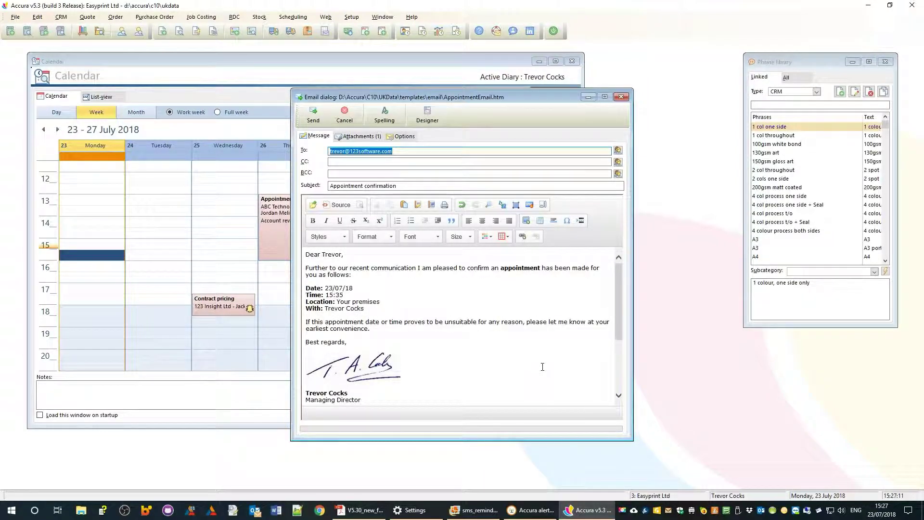
Dismiss the confirmation email unsent, shift the Calendar window slightly right, and close it
left_click(620, 98)
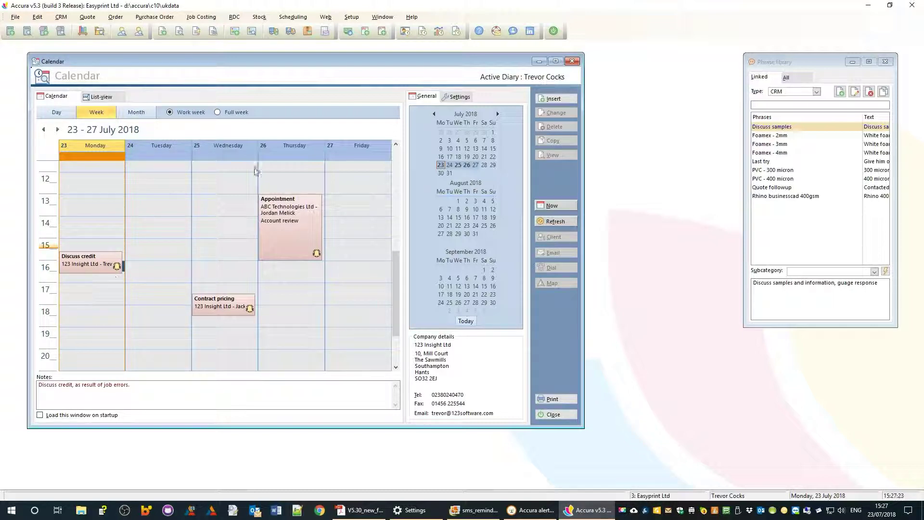
left_click_drag(331, 61, 356, 65)
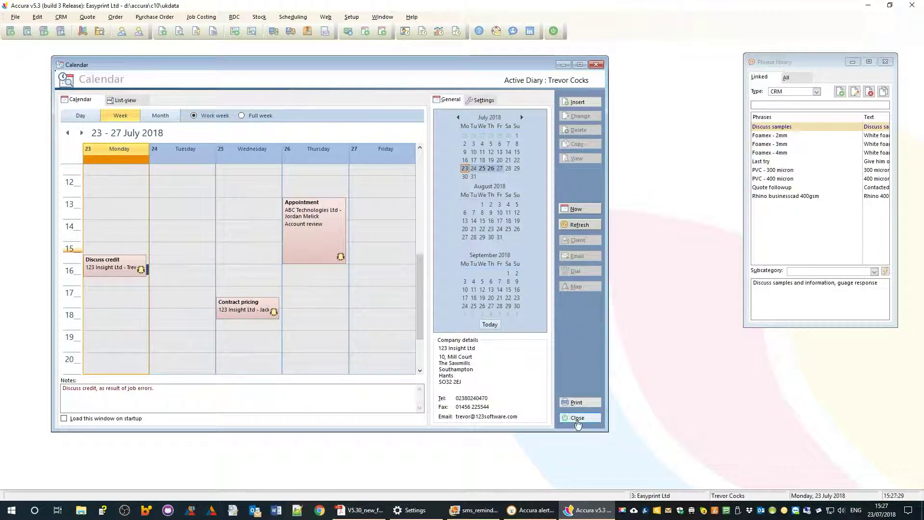
left_click(579, 418)
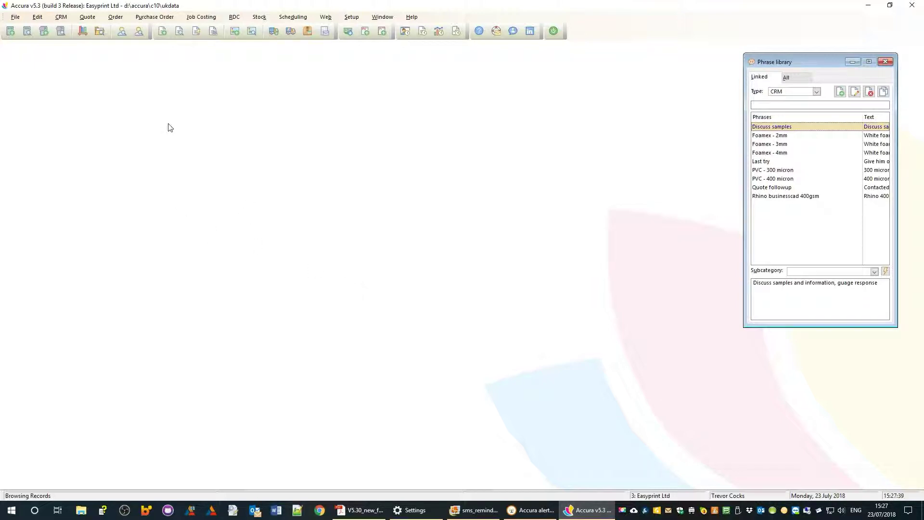
Open CRM > Setup > Activity types, move and enlarge the list, and open Appt for editing
left_click(65, 20)
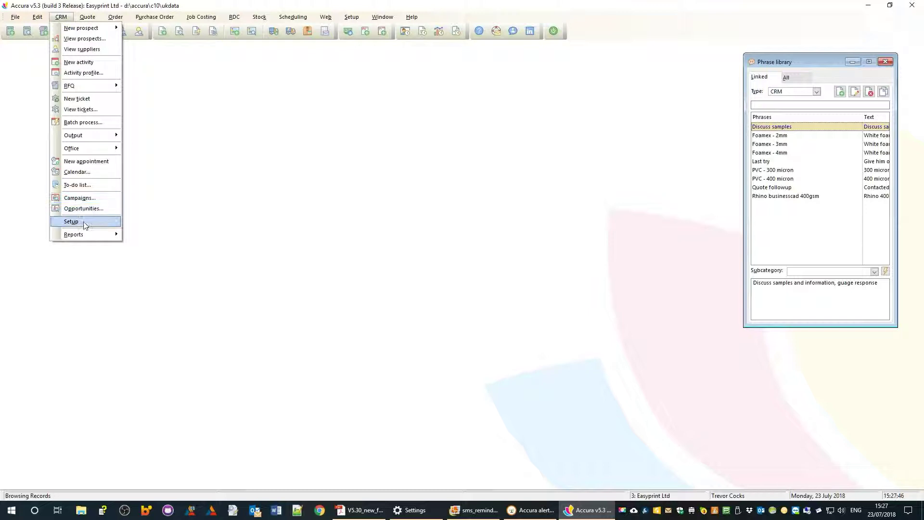
mouse_move(85, 225)
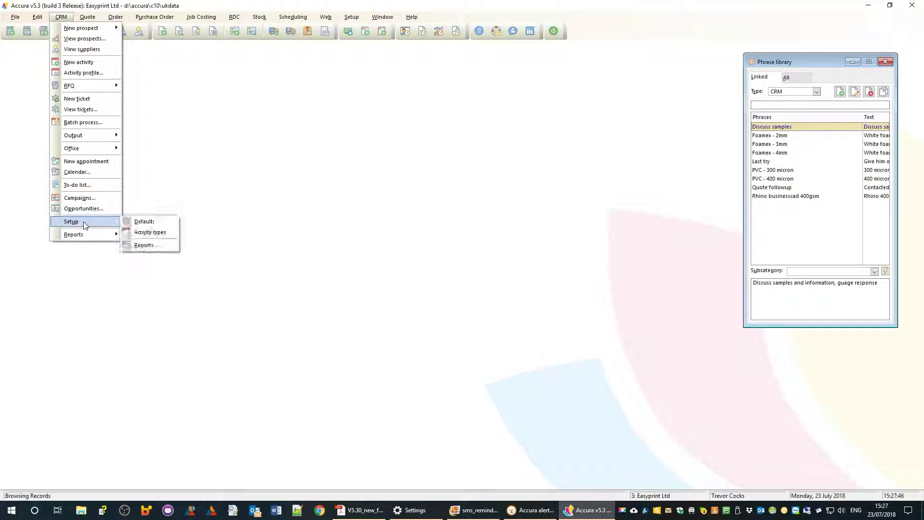
left_click(150, 231)
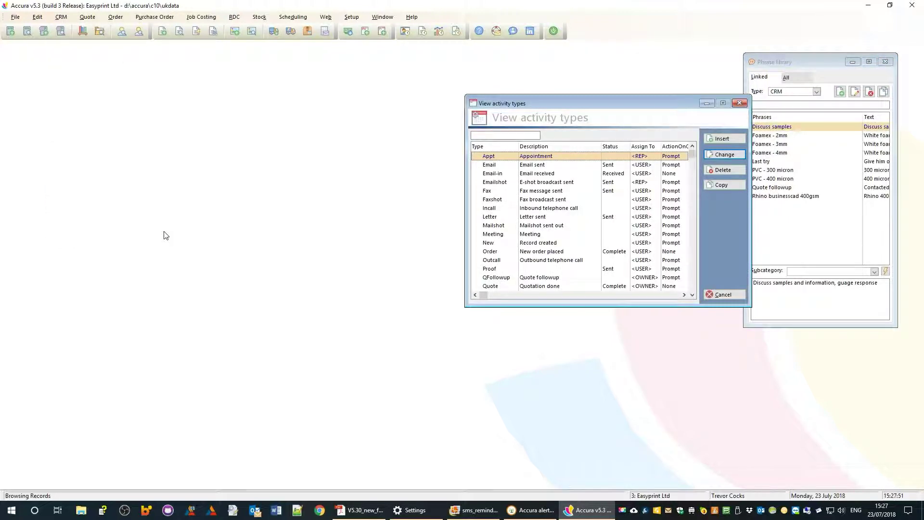
left_click_drag(554, 109, 456, 93)
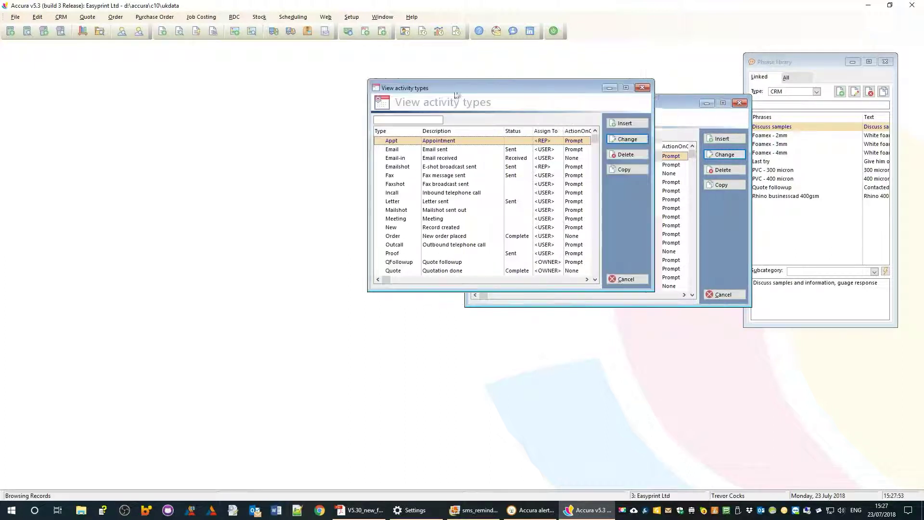
left_click_drag(451, 292, 455, 325)
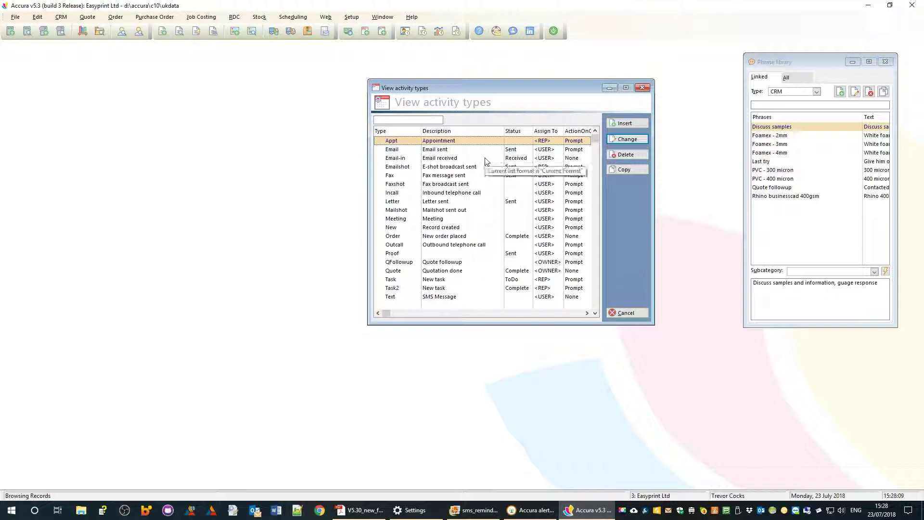
left_click(631, 143)
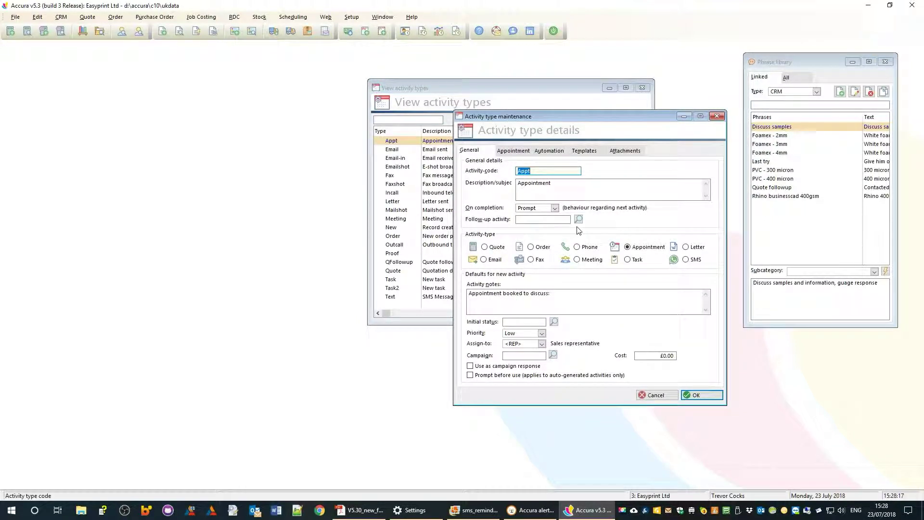
Check the Appt type's Automation and General tabs, then view its email and SMS reminder templates
left_click(550, 151)
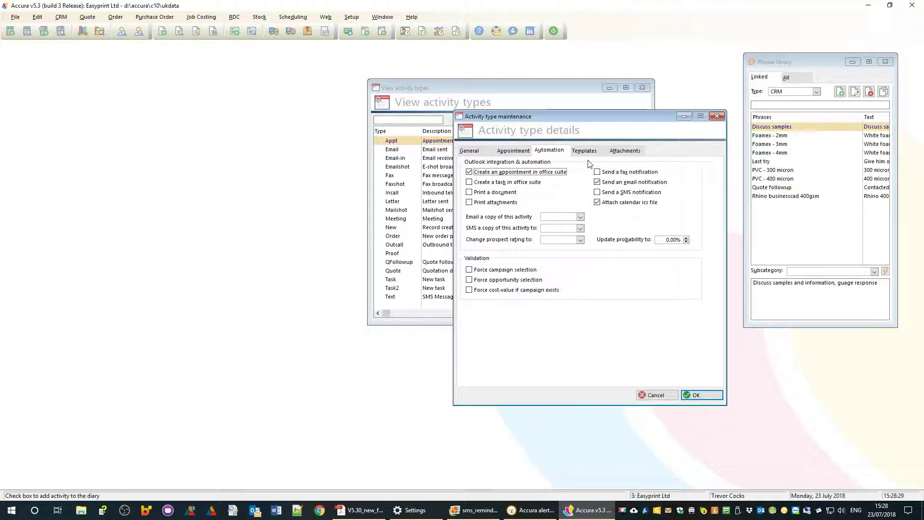
left_click(479, 152)
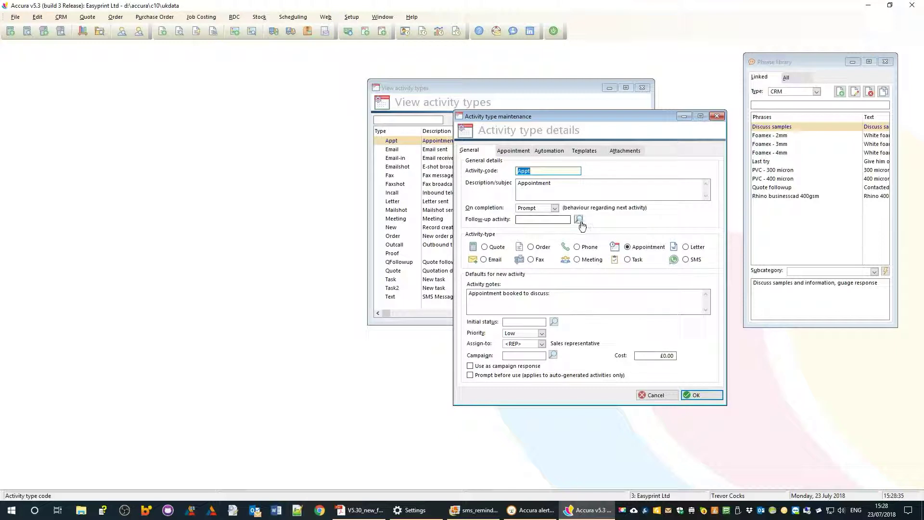
left_click(589, 152)
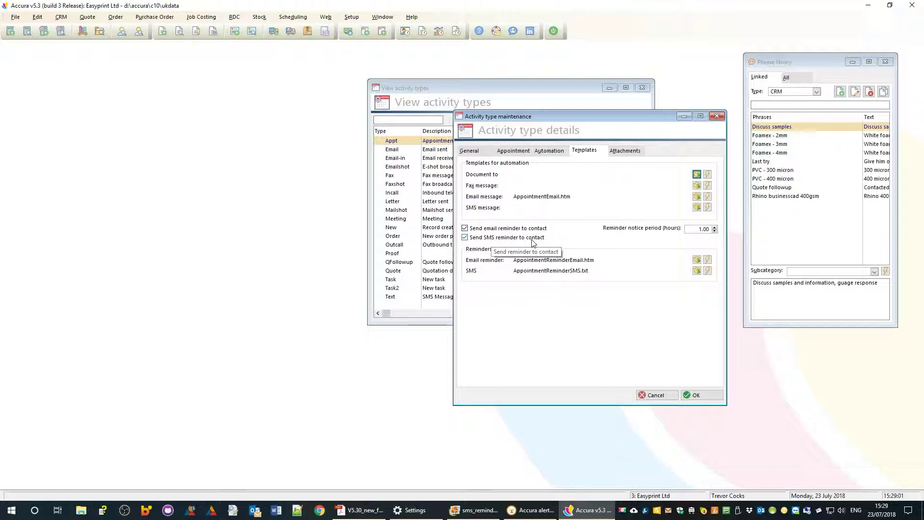
Check the 1.00-hour reminder notice period and confirm the Appt type with OK
left_click(700, 229)
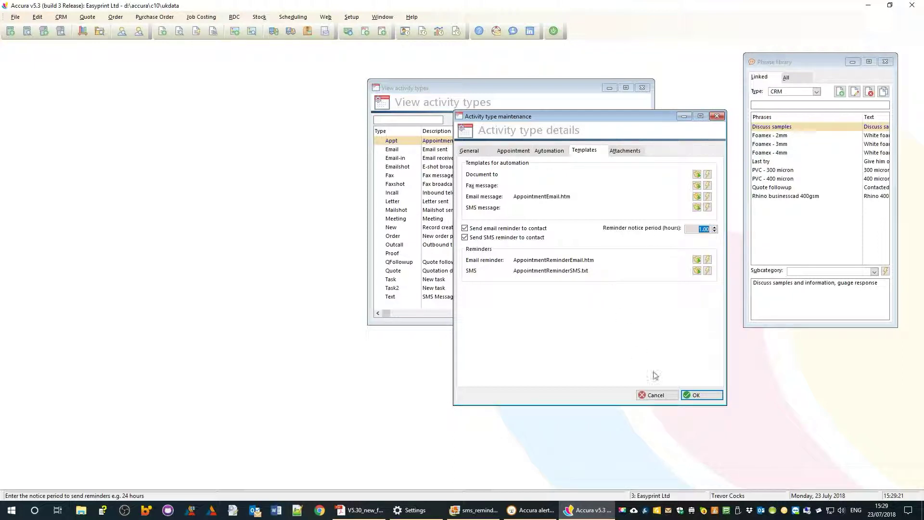
left_click(708, 394)
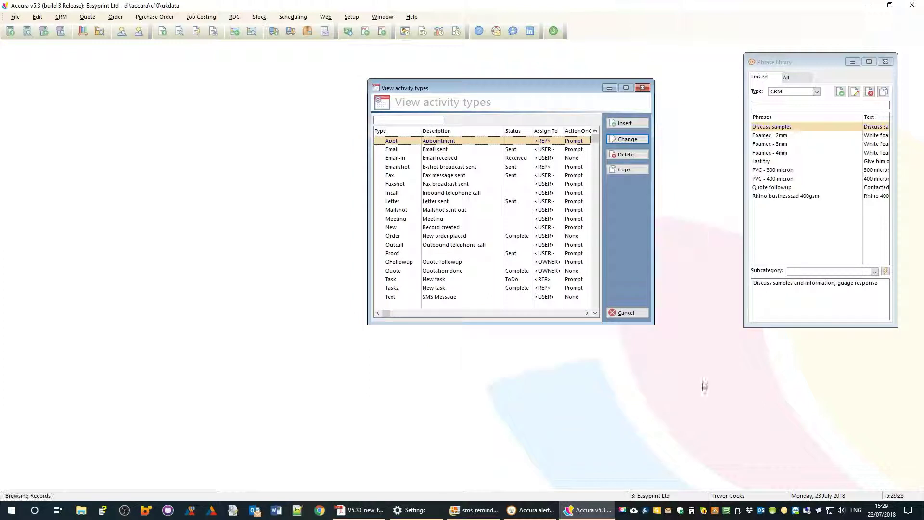
Cancel the View activity types list and let the 'Discuss credit' reminder pop up
left_click(642, 87)
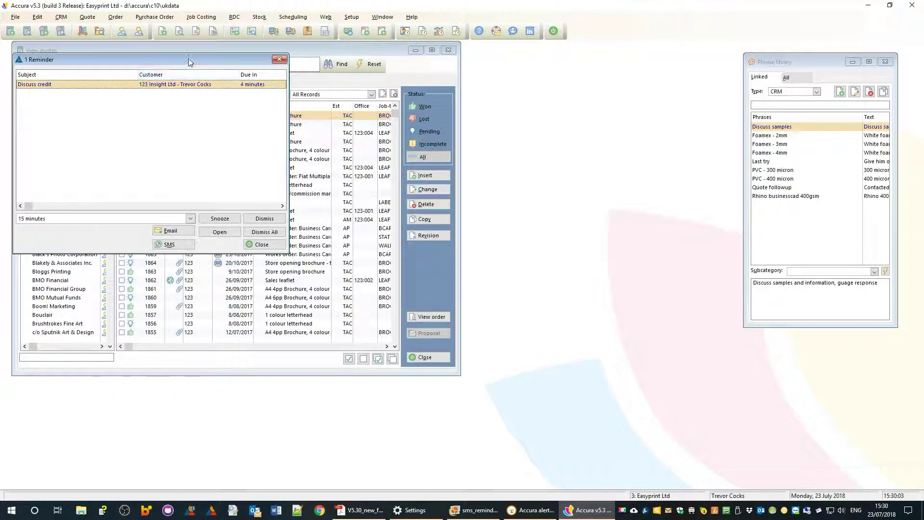
Move the Discuss credit reminder aside and change its snooze time from 15 to 5 minutes
left_click_drag(189, 61, 462, 188)
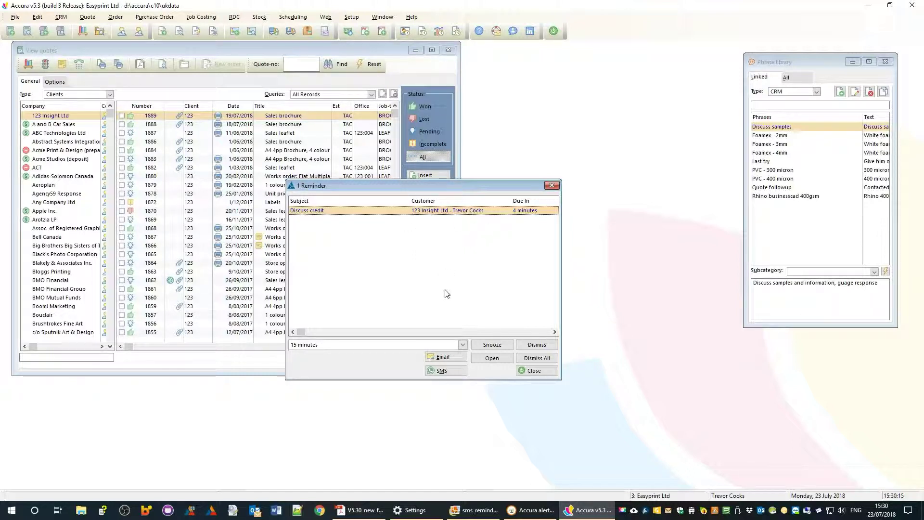
left_click(462, 345)
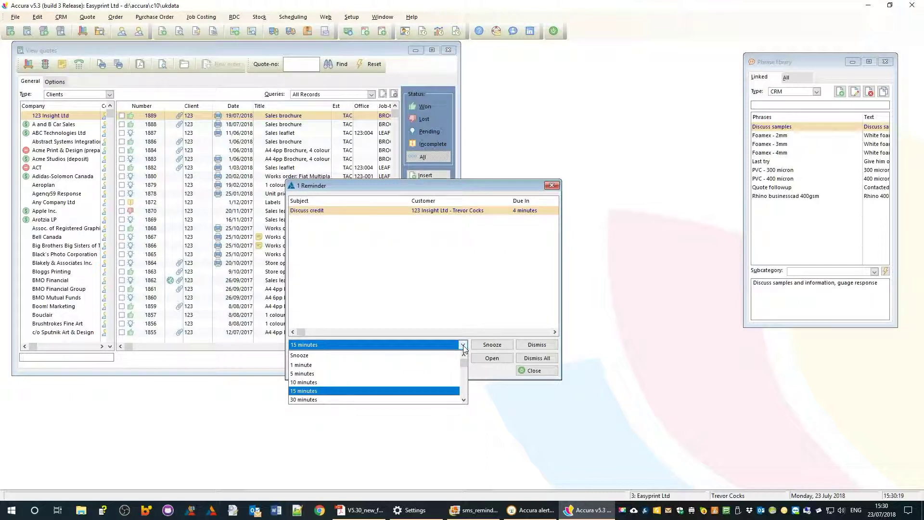
left_click(463, 345)
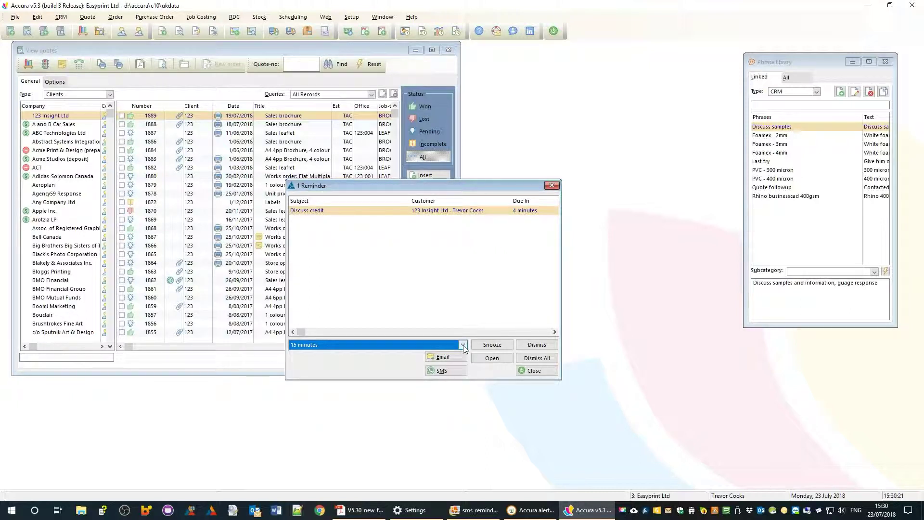
left_click(463, 345)
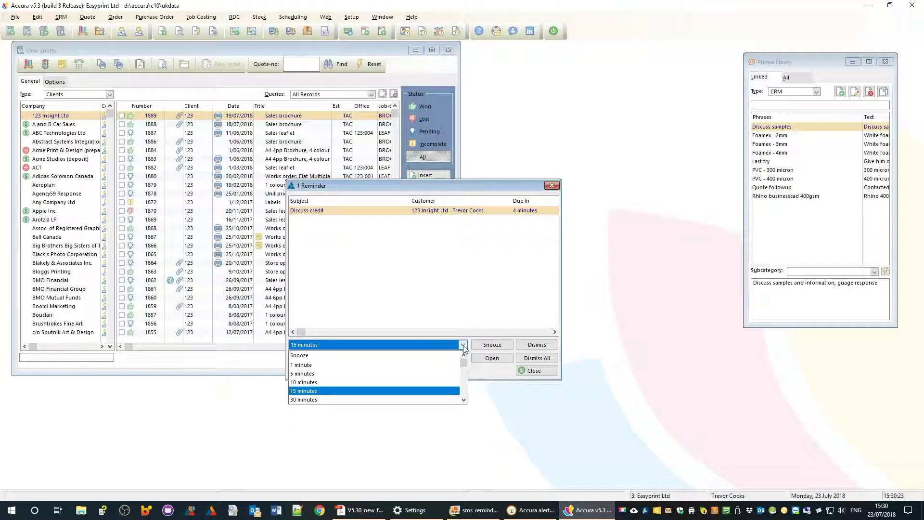
left_click(309, 374)
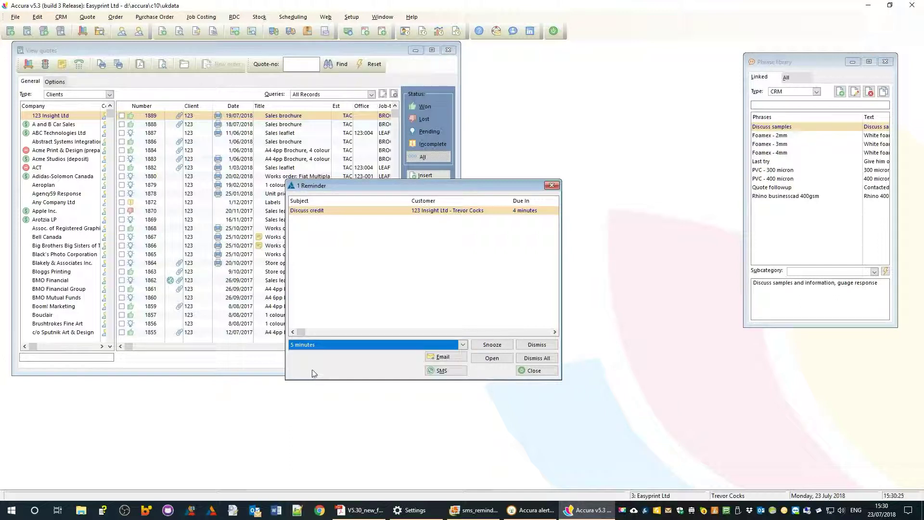
left_click(462, 345)
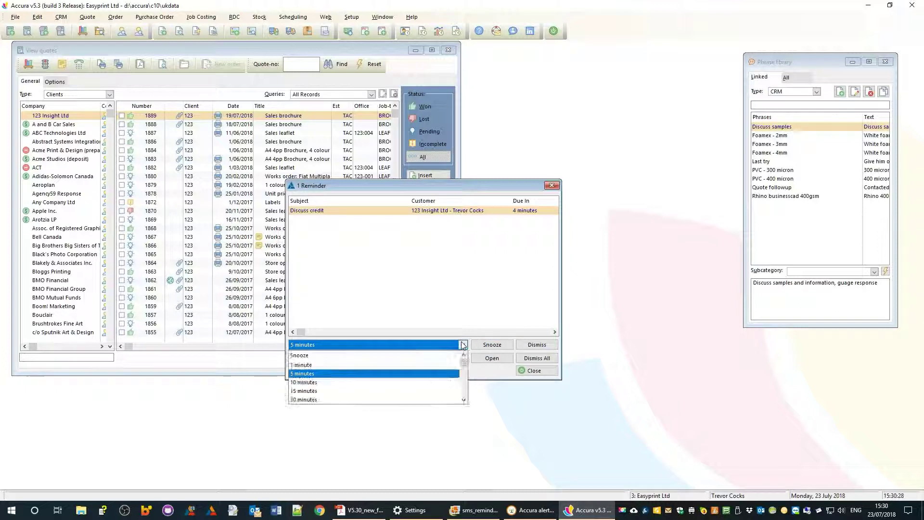
left_click(441, 258)
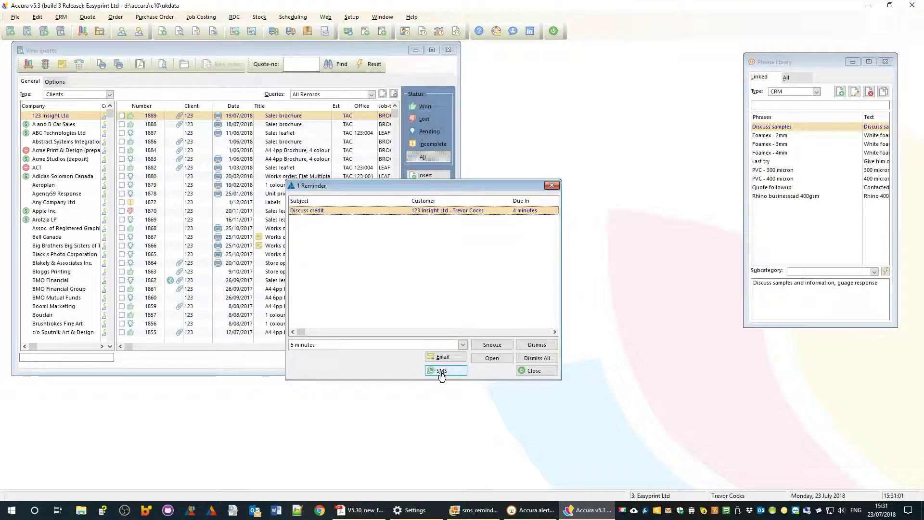
left_click(441, 370)
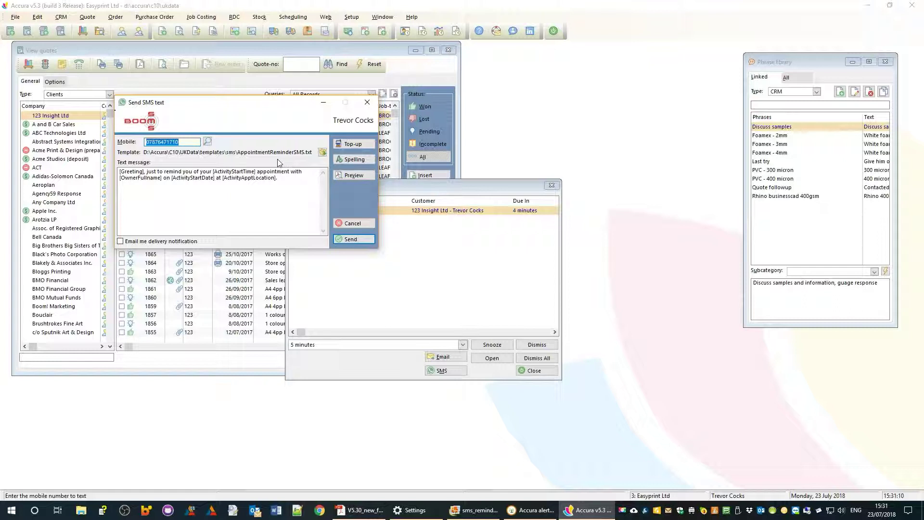
Preview and send the SMS reminder for the 15:35 appointment on 23/07/18, confirming it was sent
left_click(351, 175)
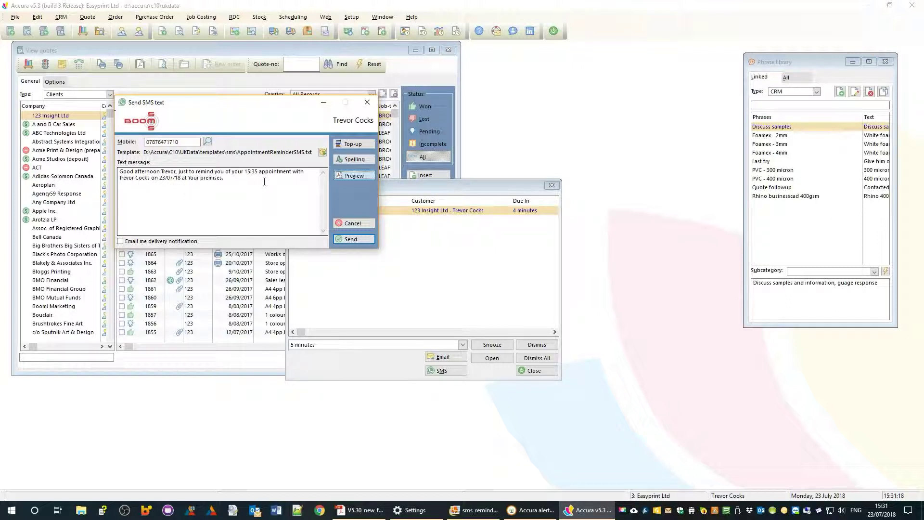
left_click(351, 241)
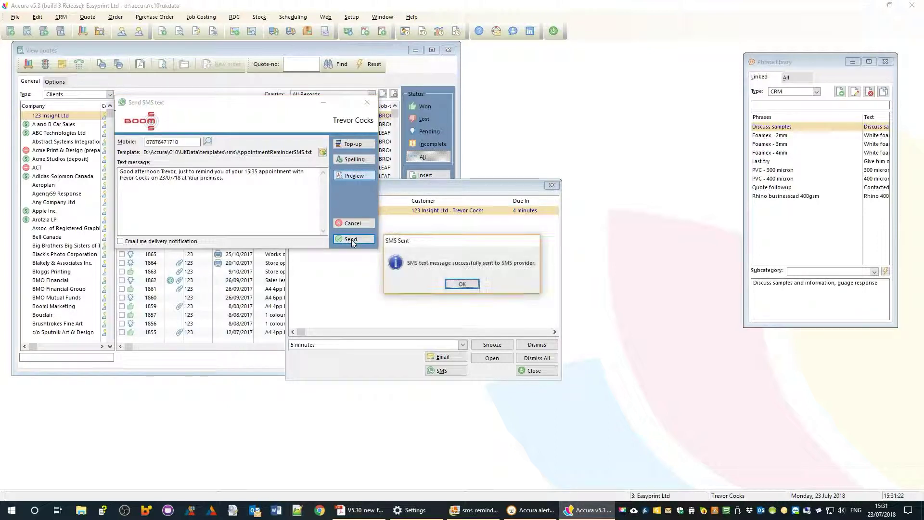
left_click(470, 288)
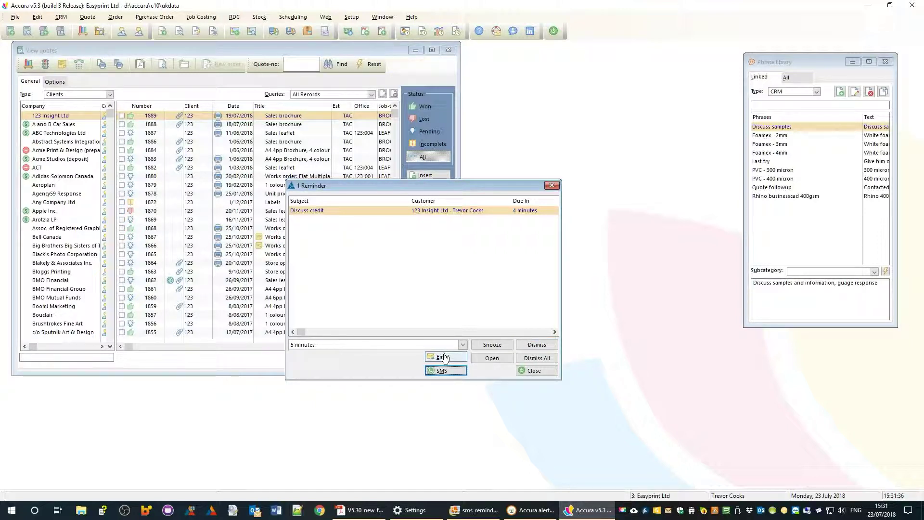
Dismiss the Discuss credit reminder and close the View quotes window
left_click(539, 348)
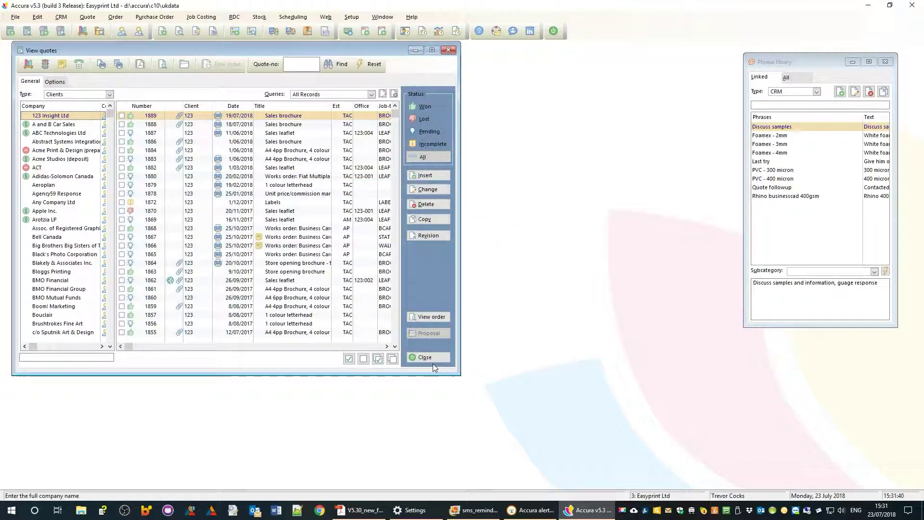
left_click(426, 357)
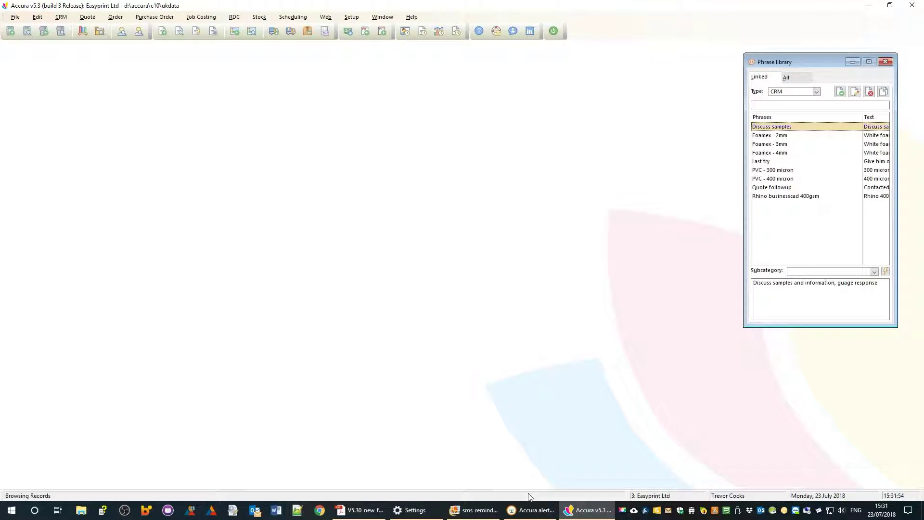
Bring the alert monitor back into view, review its email and SMS settings, and close it
left_click(533, 512)
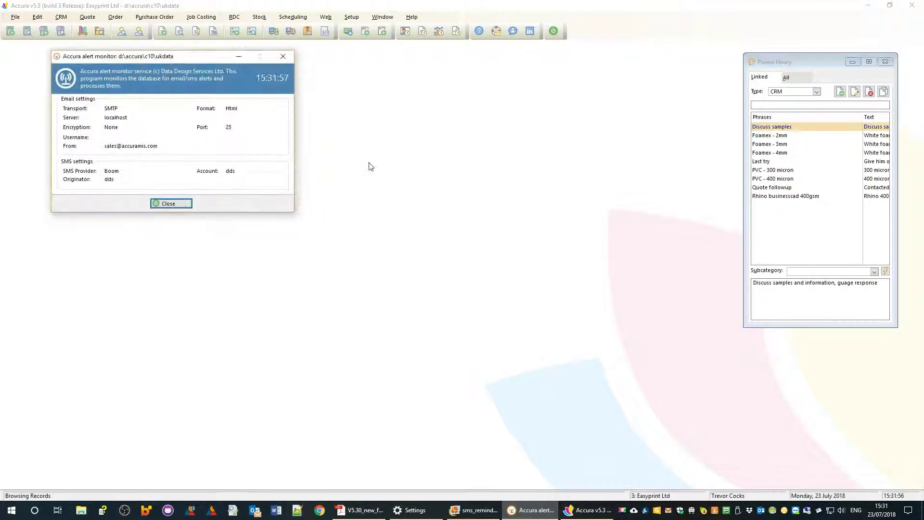
left_click_drag(179, 57, 196, 134)
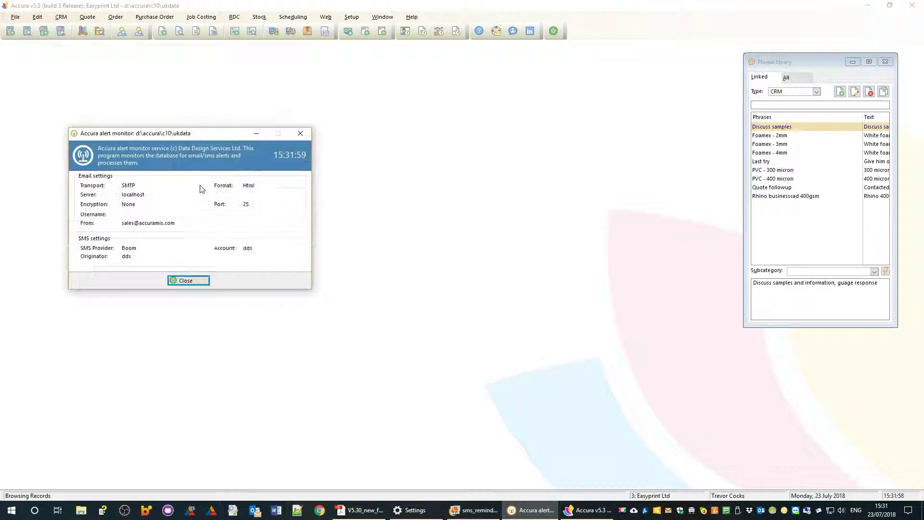
left_click(187, 281)
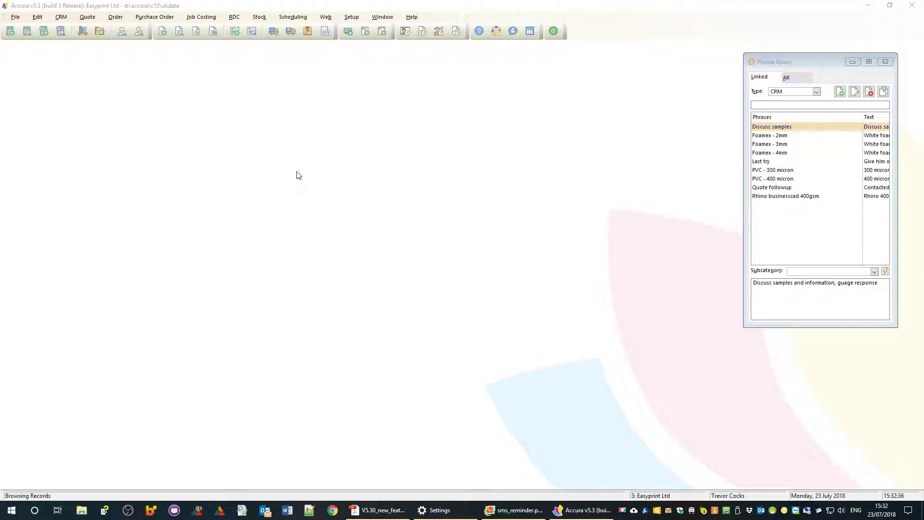
View the sms_reminder.png screenshot in Photo Gallery, then close it
left_click(519, 514)
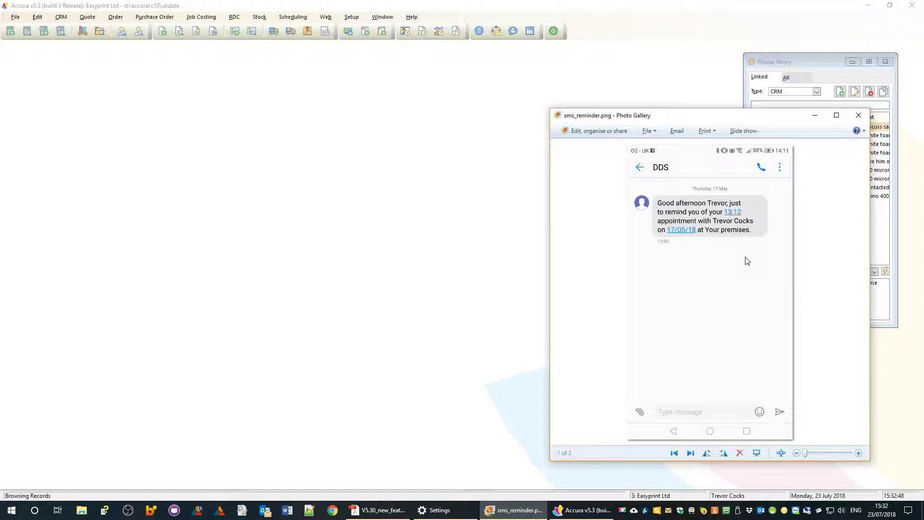
left_click(859, 117)
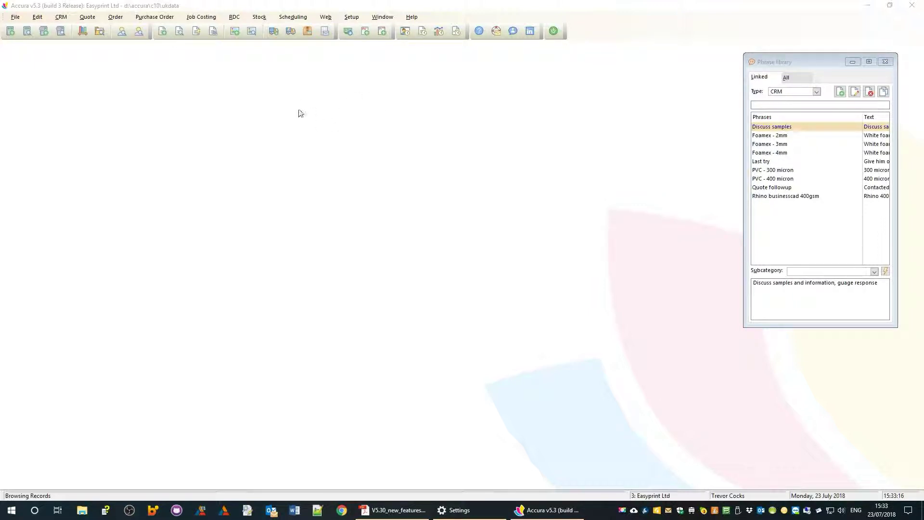
left_click(122, 33)
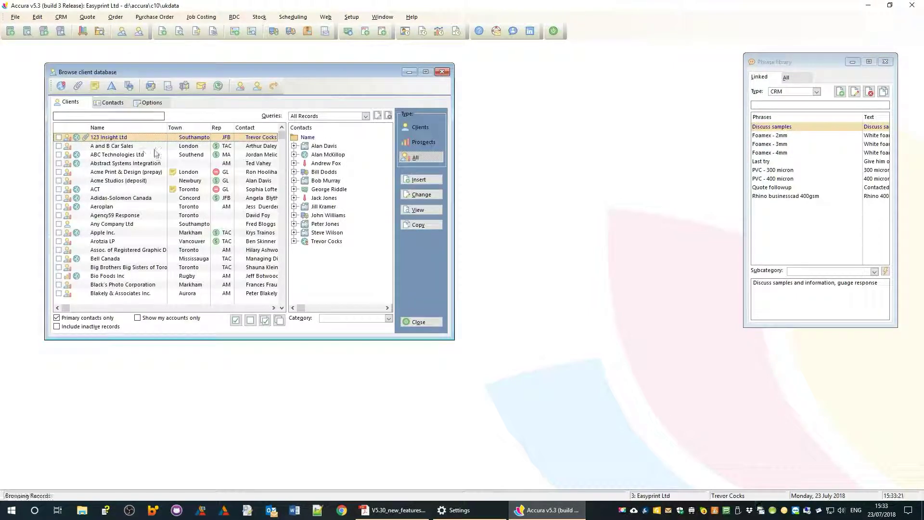
left_click(324, 243)
right_click(322, 244)
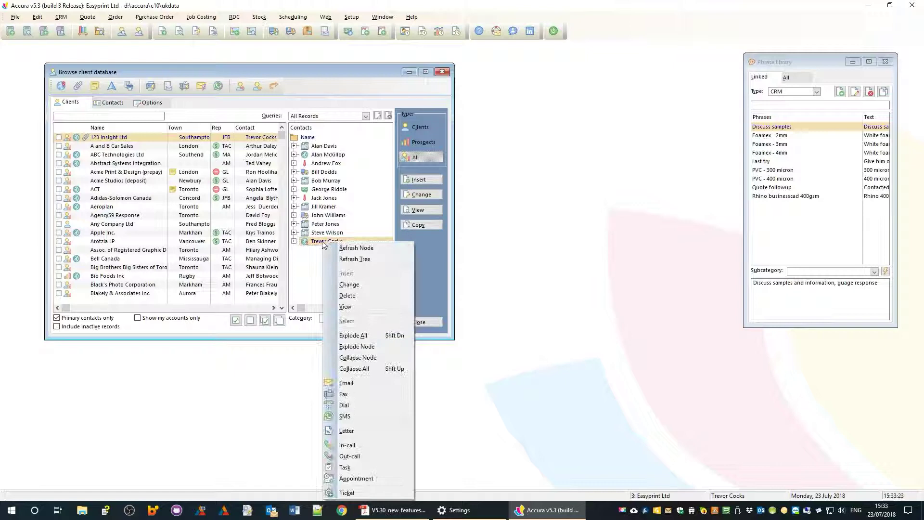
left_click(344, 416)
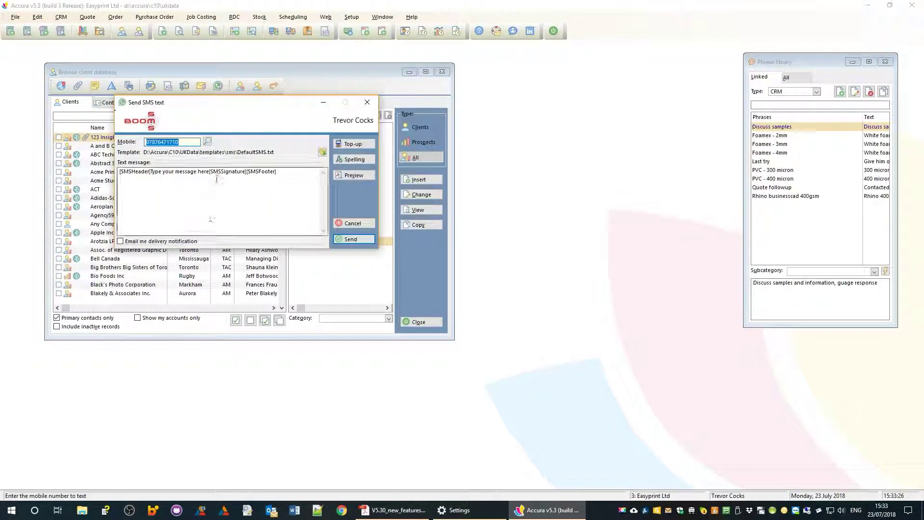
left_click_drag(283, 173, 112, 179)
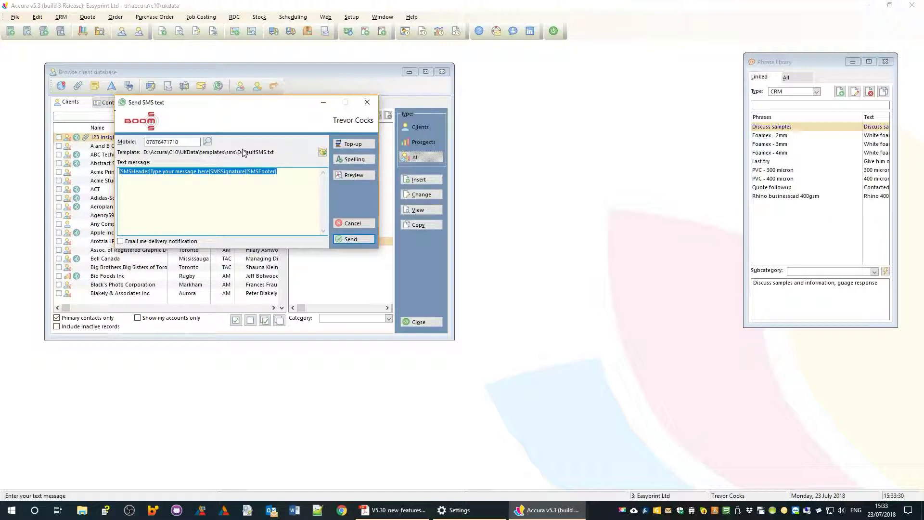
left_click(366, 104)
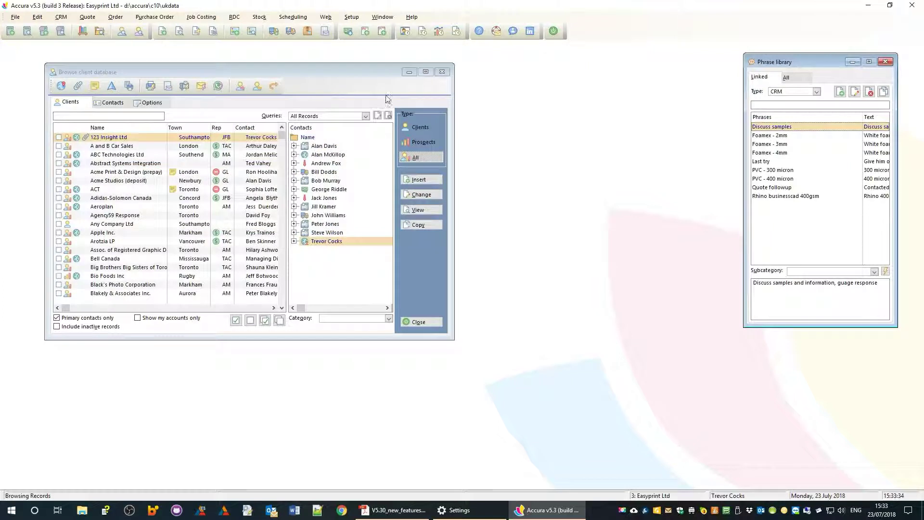
left_click(442, 71)
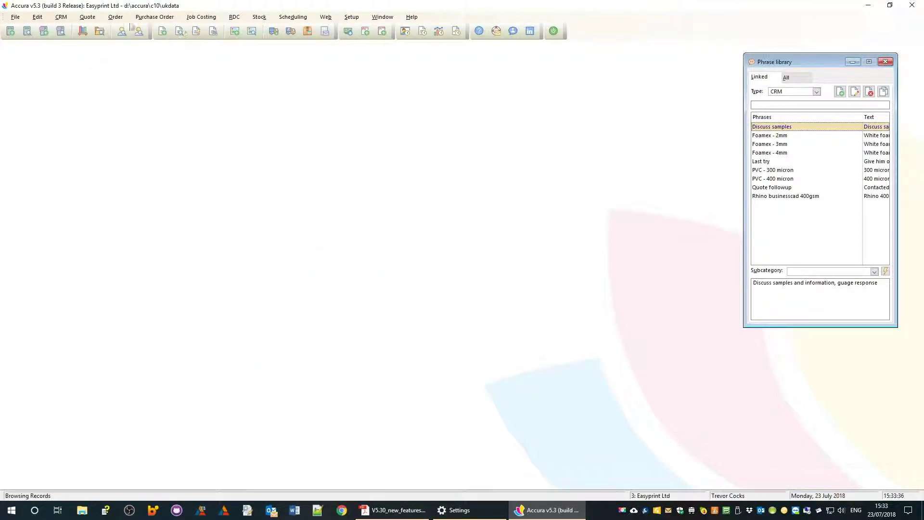
left_click(117, 17)
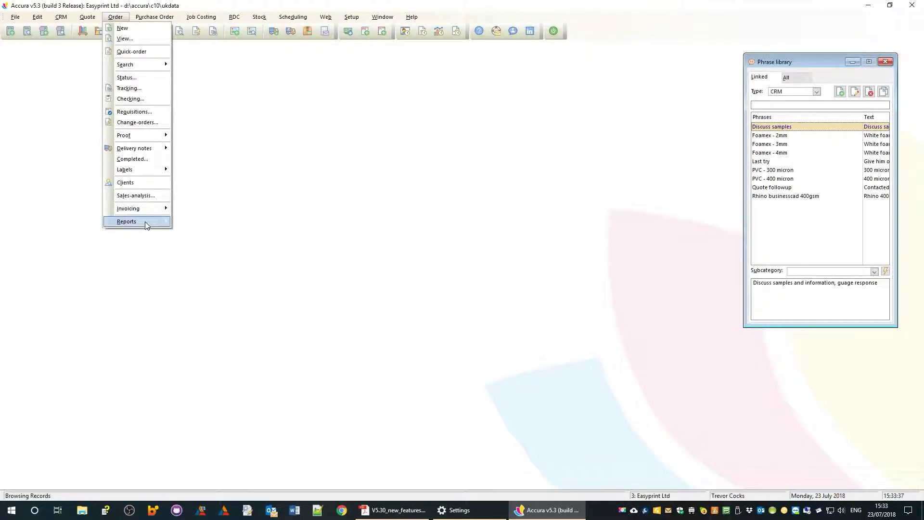
mouse_move(147, 226)
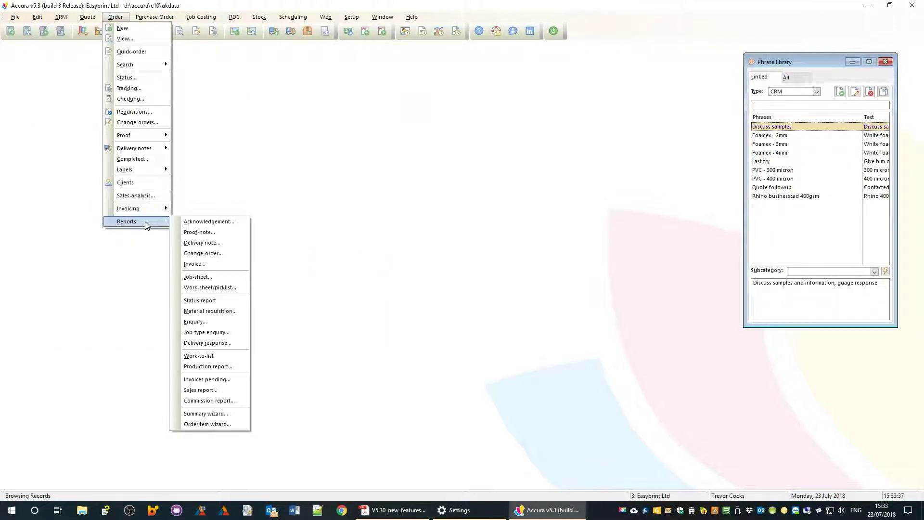
left_click(209, 243)
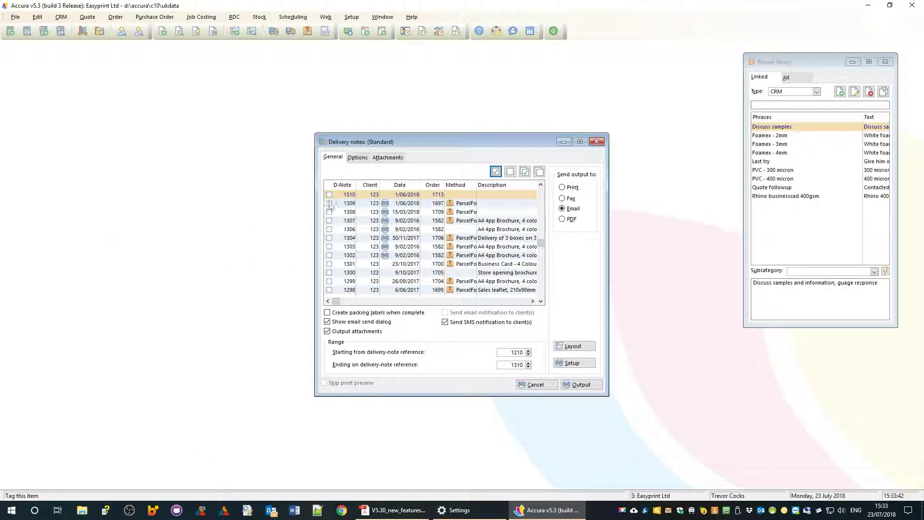
left_click(330, 205)
left_click(329, 203)
left_click(329, 212)
left_click(329, 220)
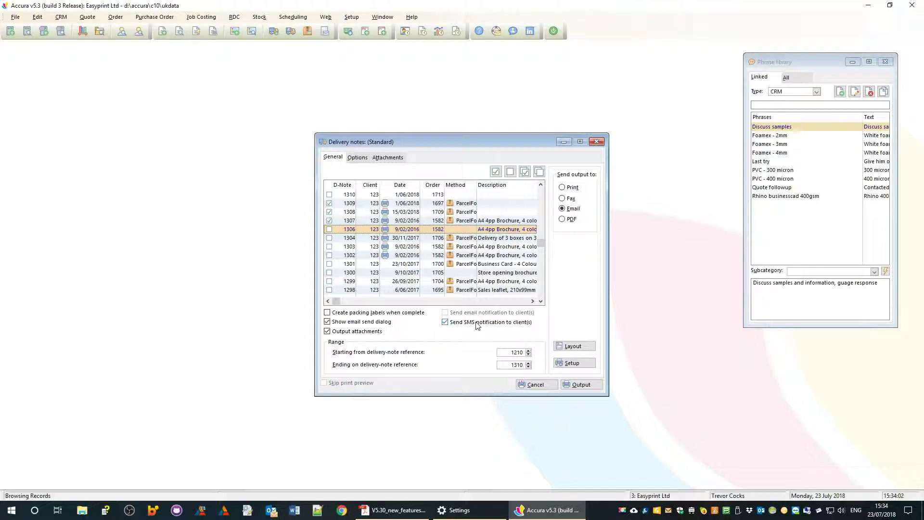
left_click(597, 142)
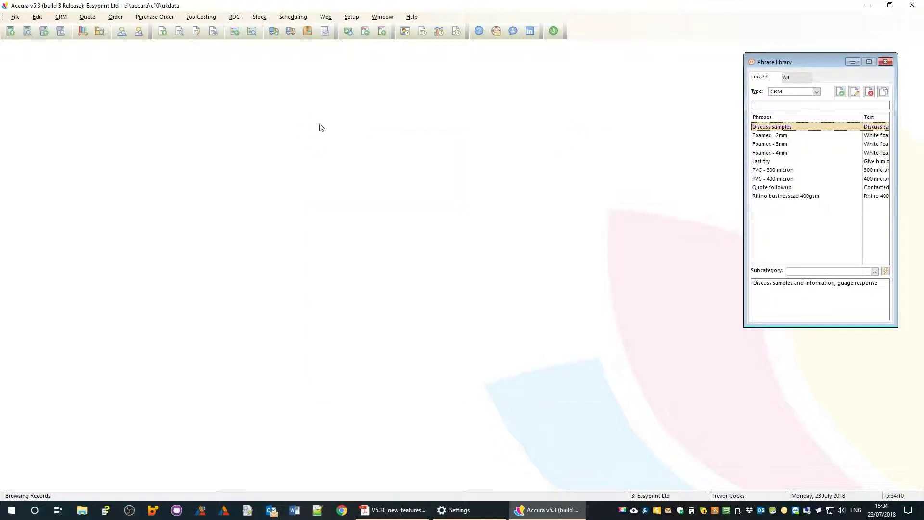
Show the SMS page of Setup > Defaults and list the SMS providers available besides Boom
left_click(351, 18)
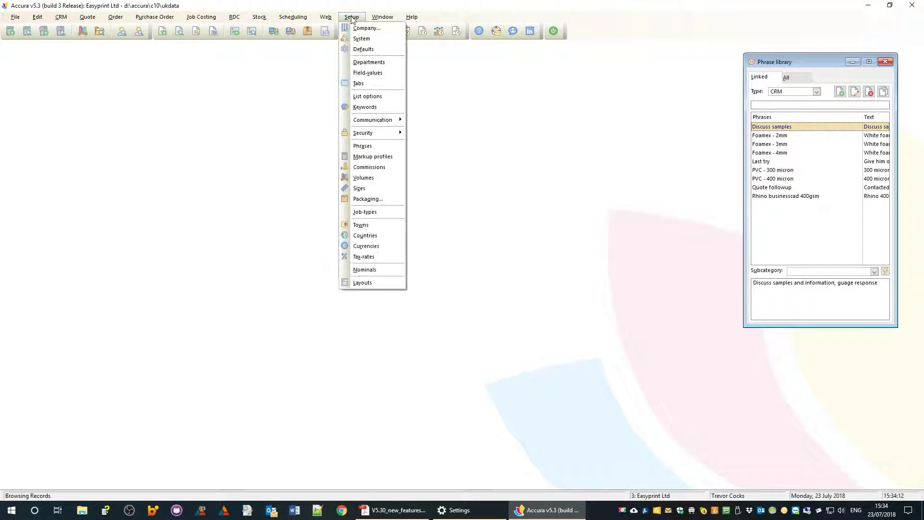
left_click(363, 49)
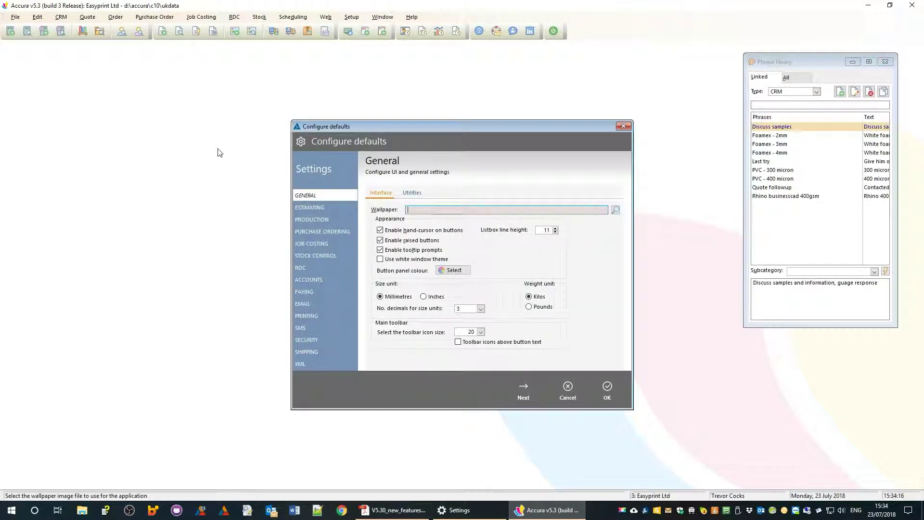
left_click(302, 327)
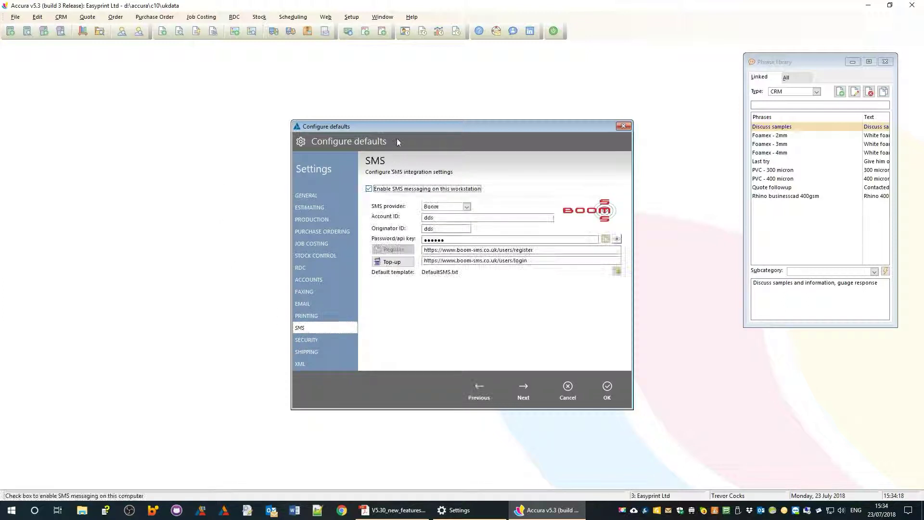
left_click_drag(404, 134, 242, 106)
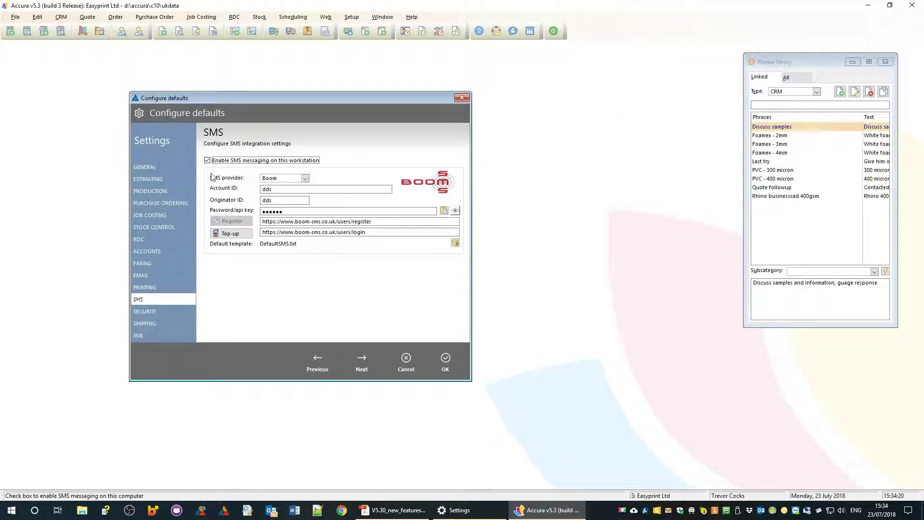
left_click(305, 179)
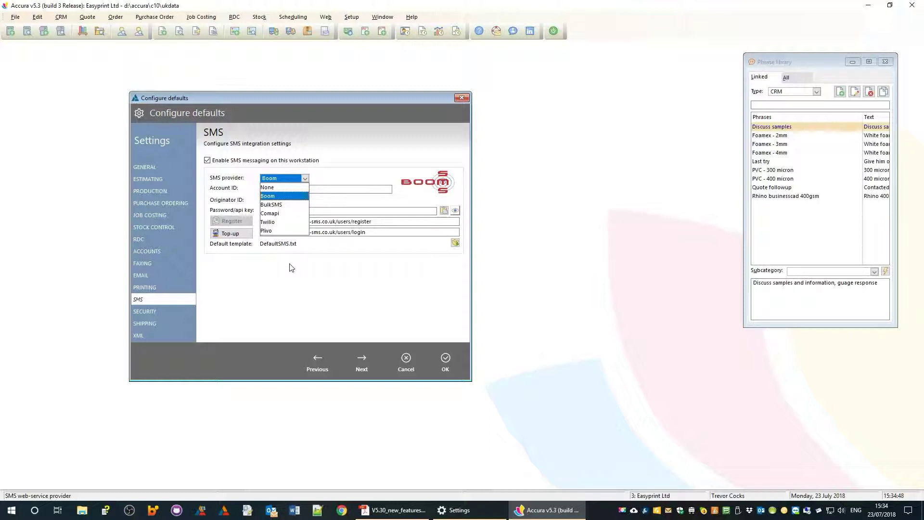
Keep Boom as the SMS provider and cancel the Configure defaults dialog without changes
left_click(336, 204)
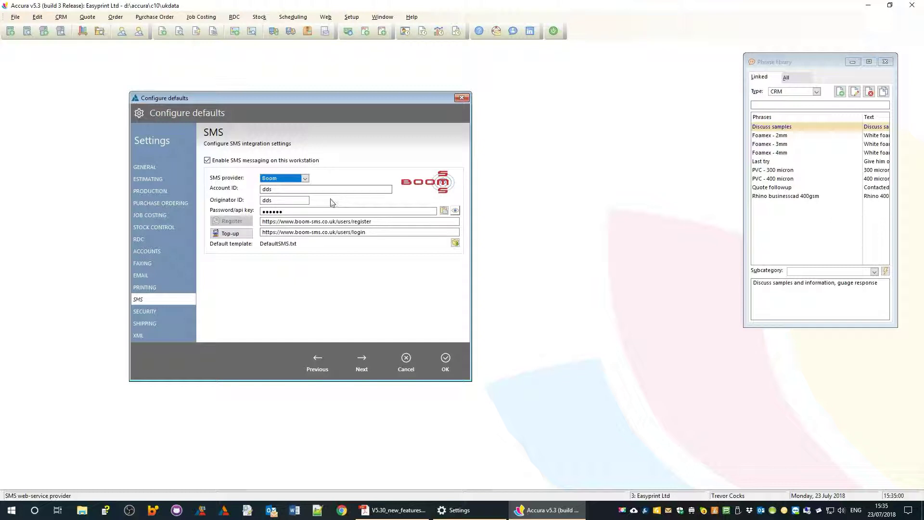
left_click(304, 178)
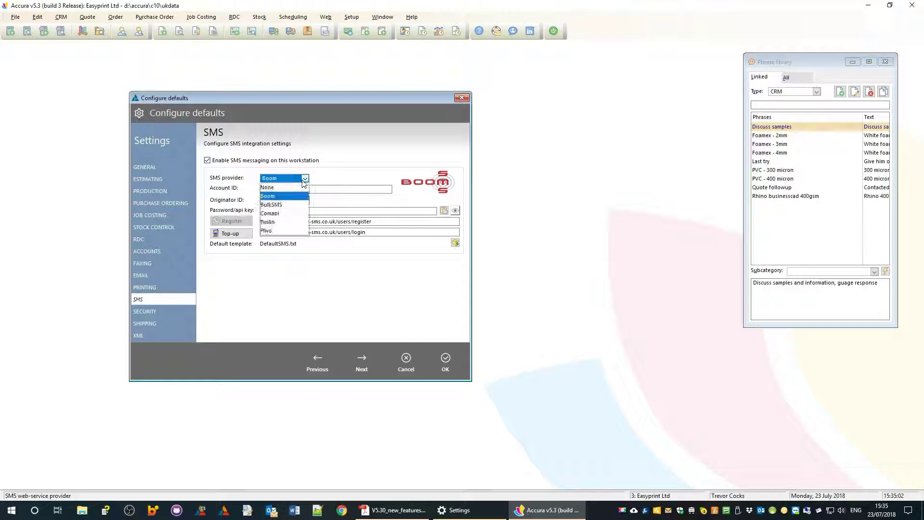
left_click(335, 203)
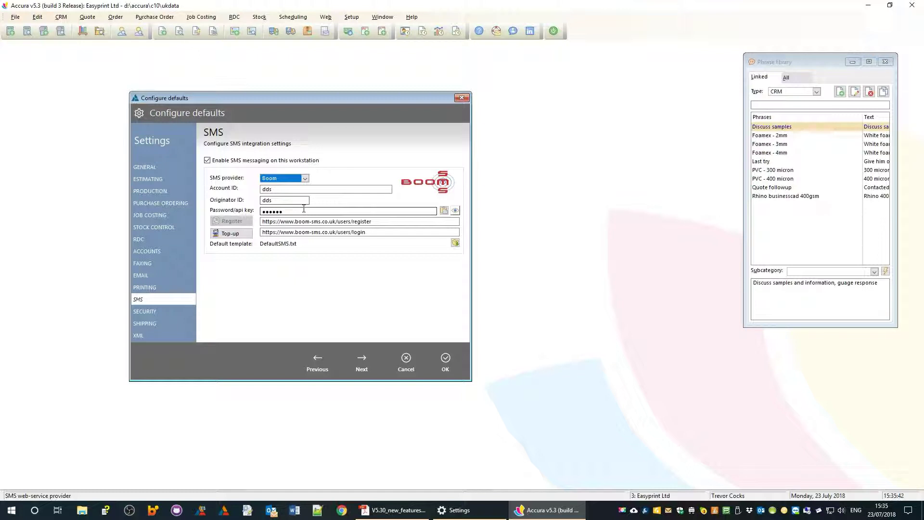
left_click(412, 366)
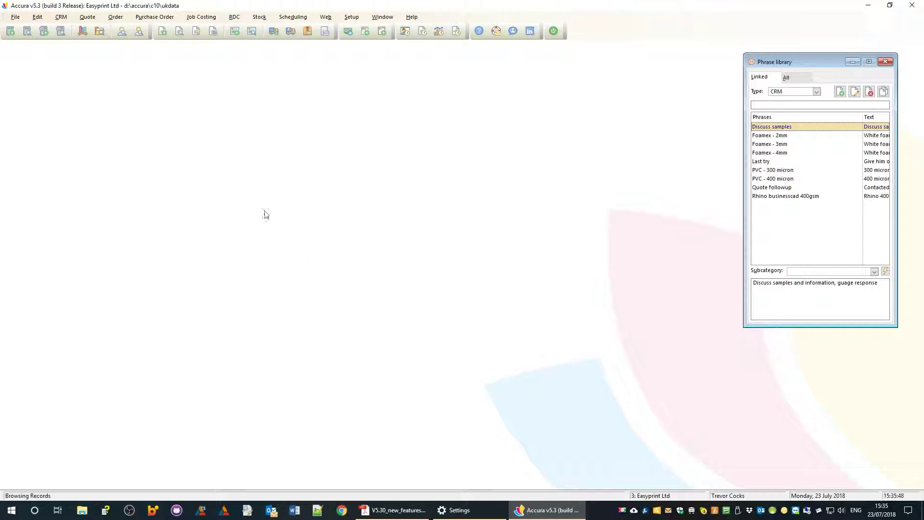
left_click(61, 17)
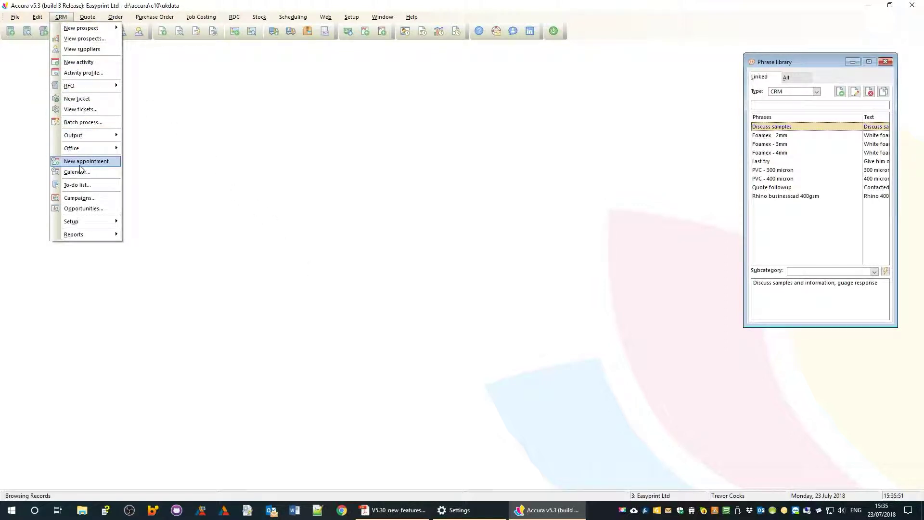
Open the Calendar from the CRM menu to show the 23–27 July 2018 work week
left_click(144, 188)
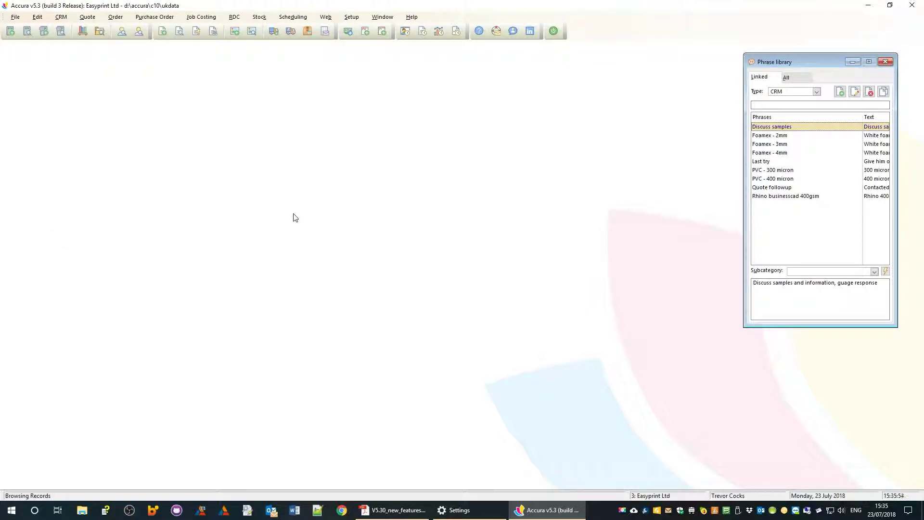